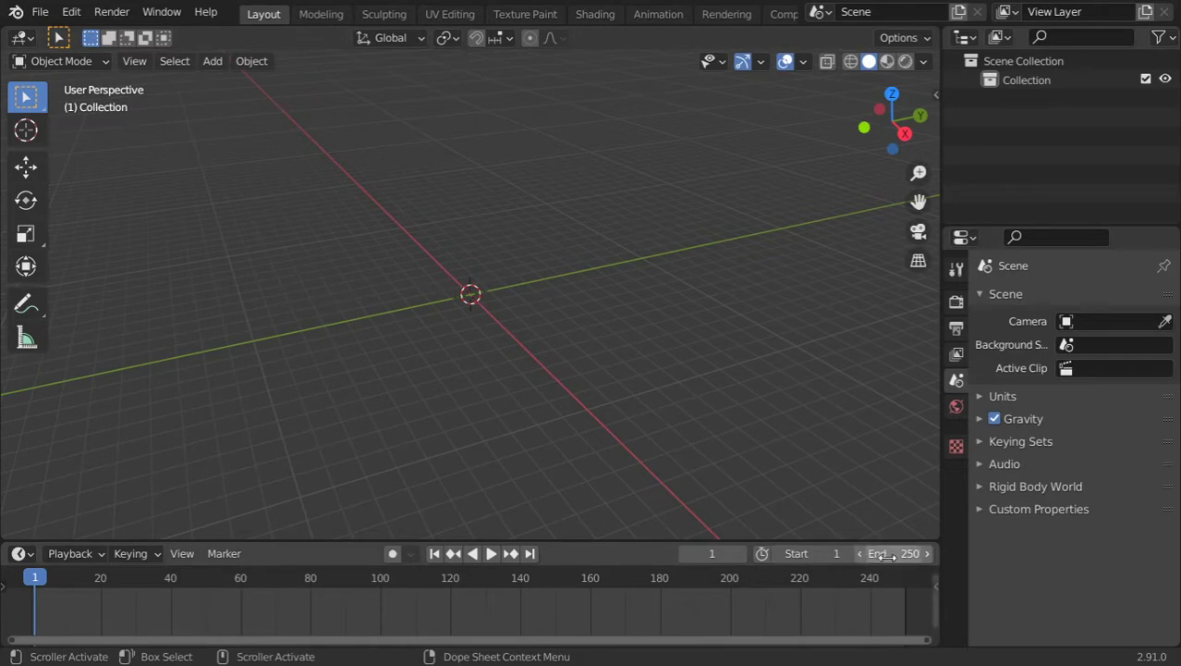
Set the end frame to 300, fit the range in the timeline, and enter Modeling
click(887, 554)
text(300)
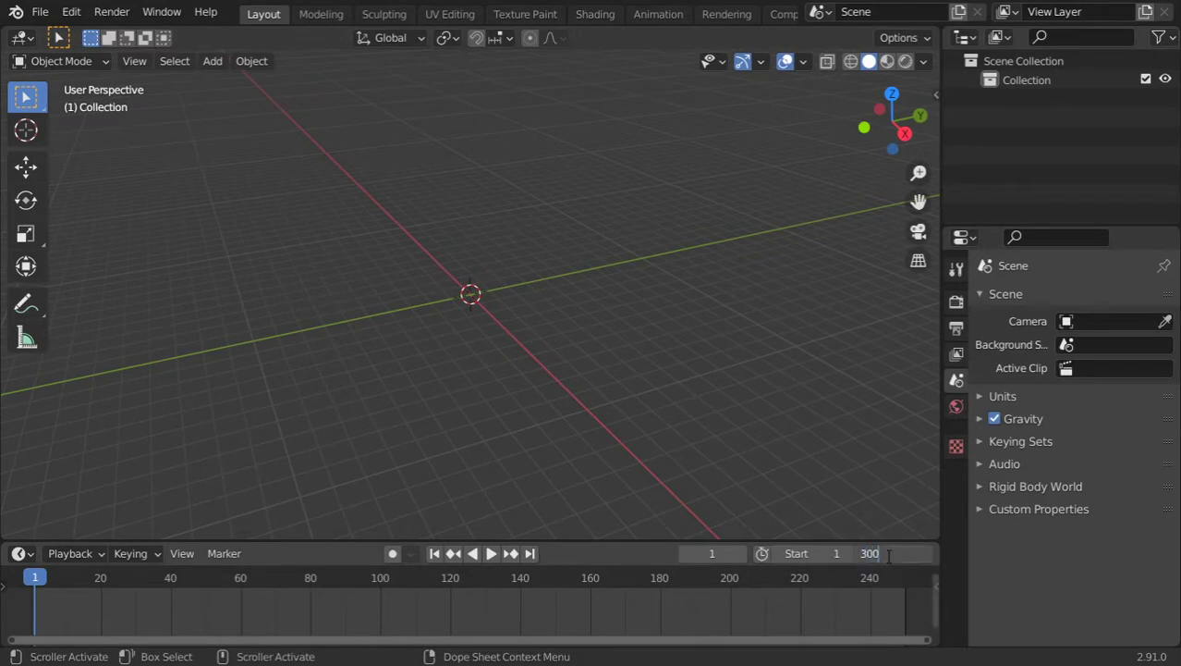
key(Return)
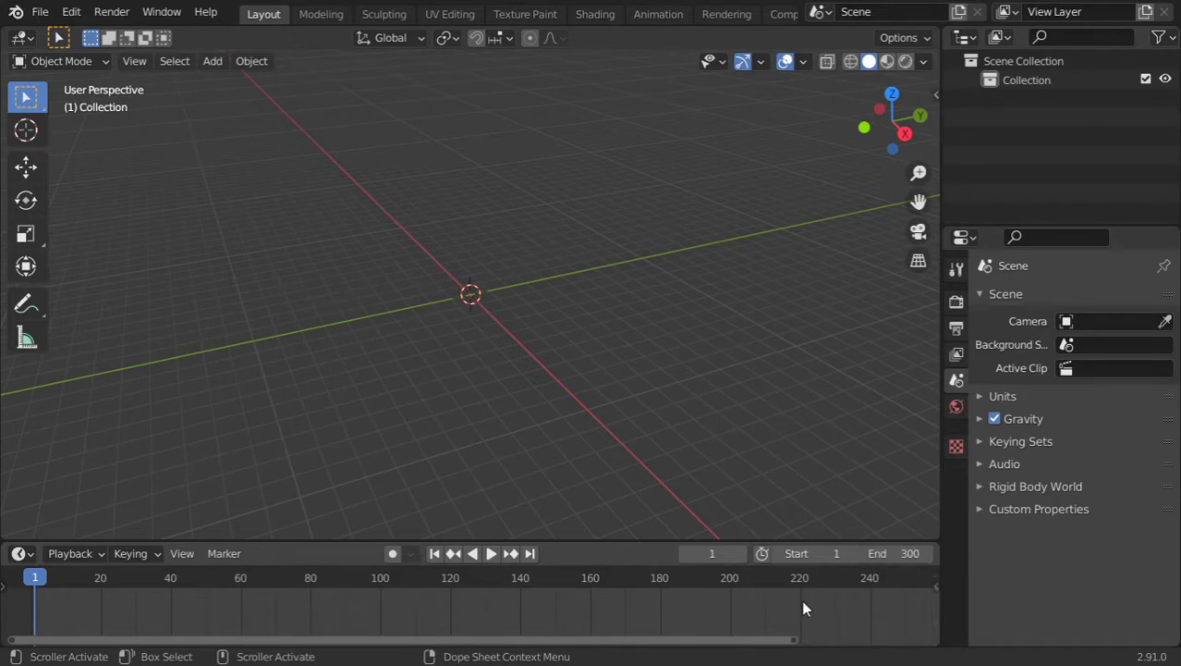
key(Home)
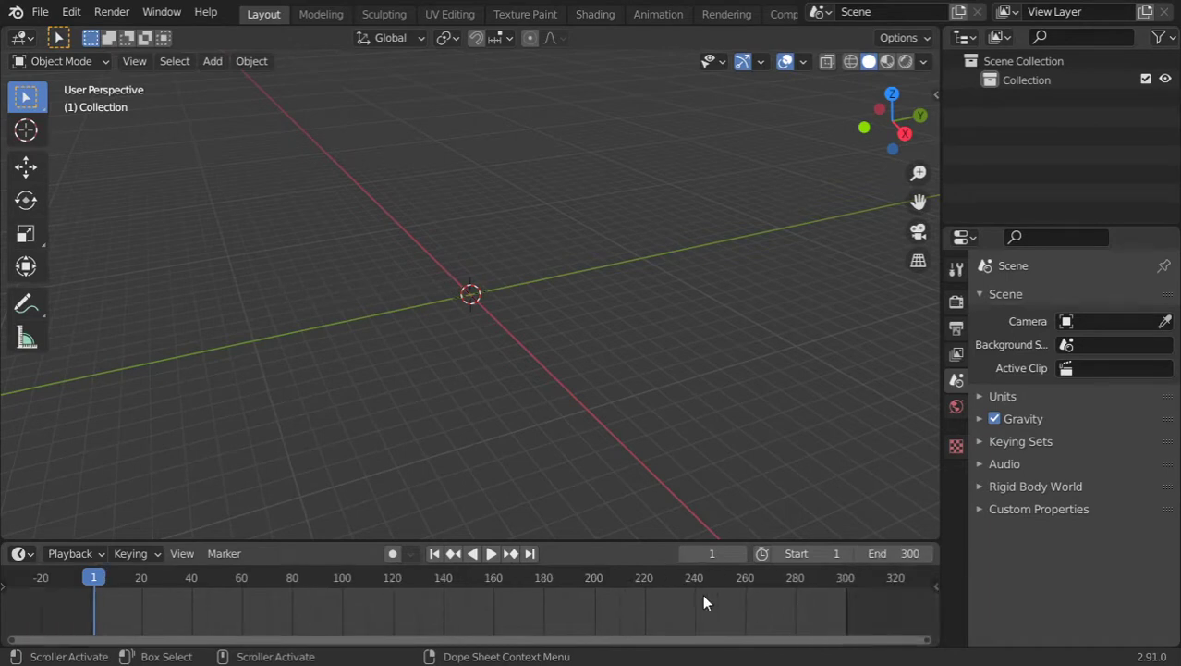
click(322, 21)
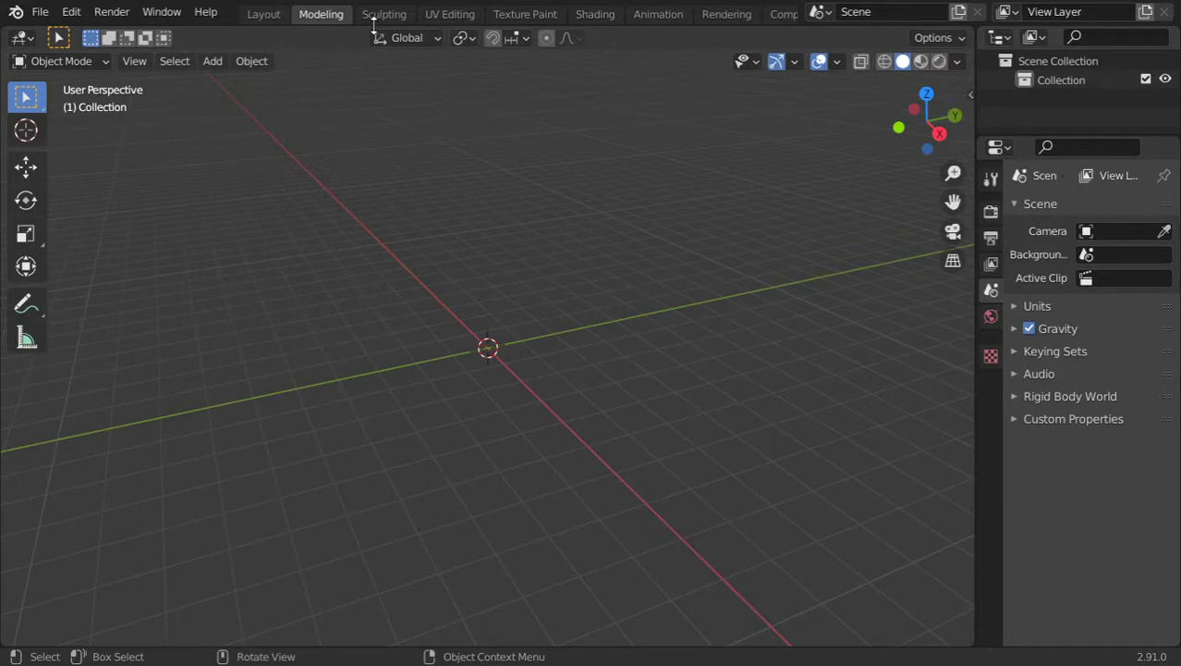
Add a cube at the origin and visit the Sculpting, UV Editing, Texture Paint and Shading workspaces
key(shift+a)
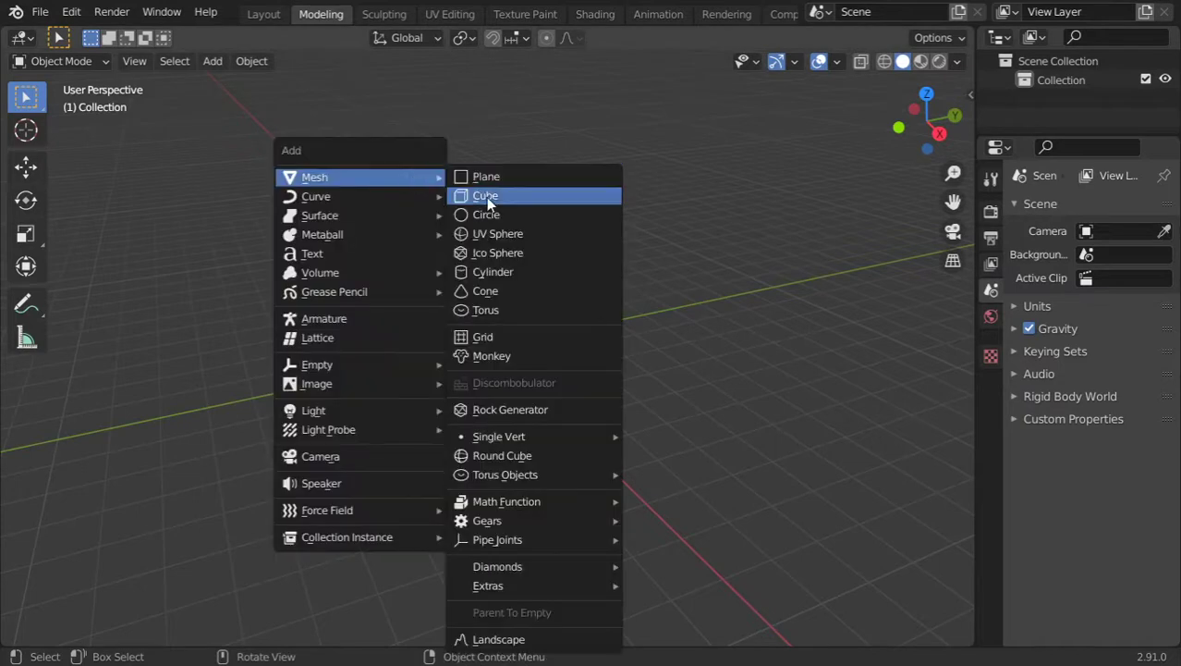
click(485, 196)
key(ctrl+Page_Down)
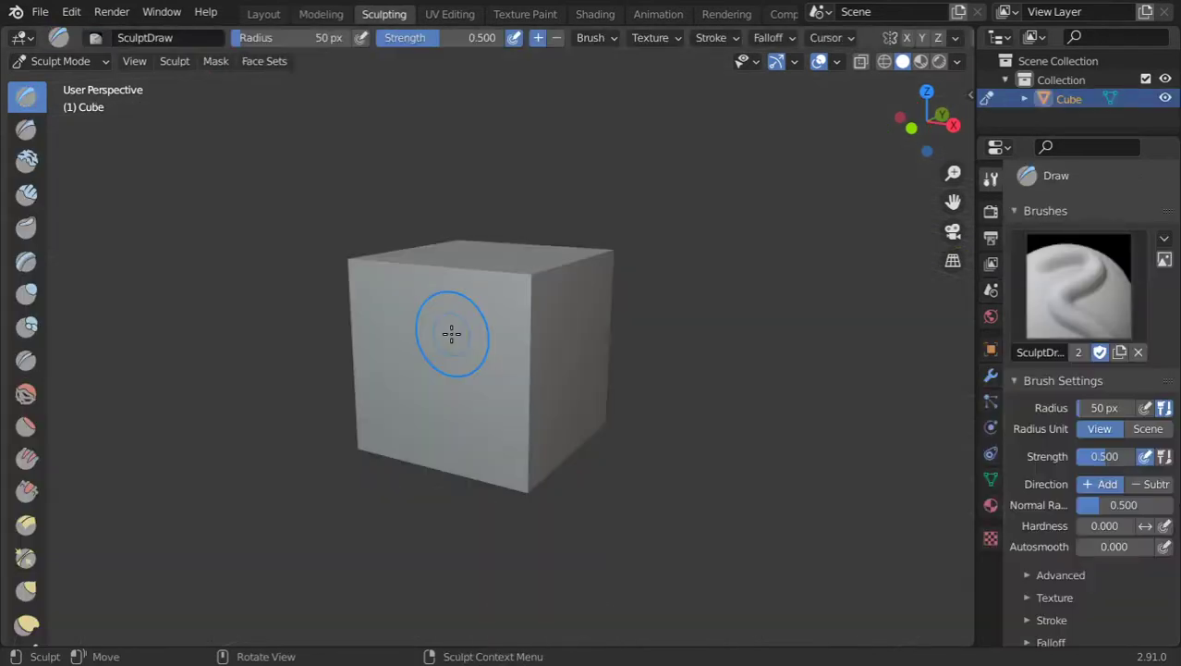
click(449, 14)
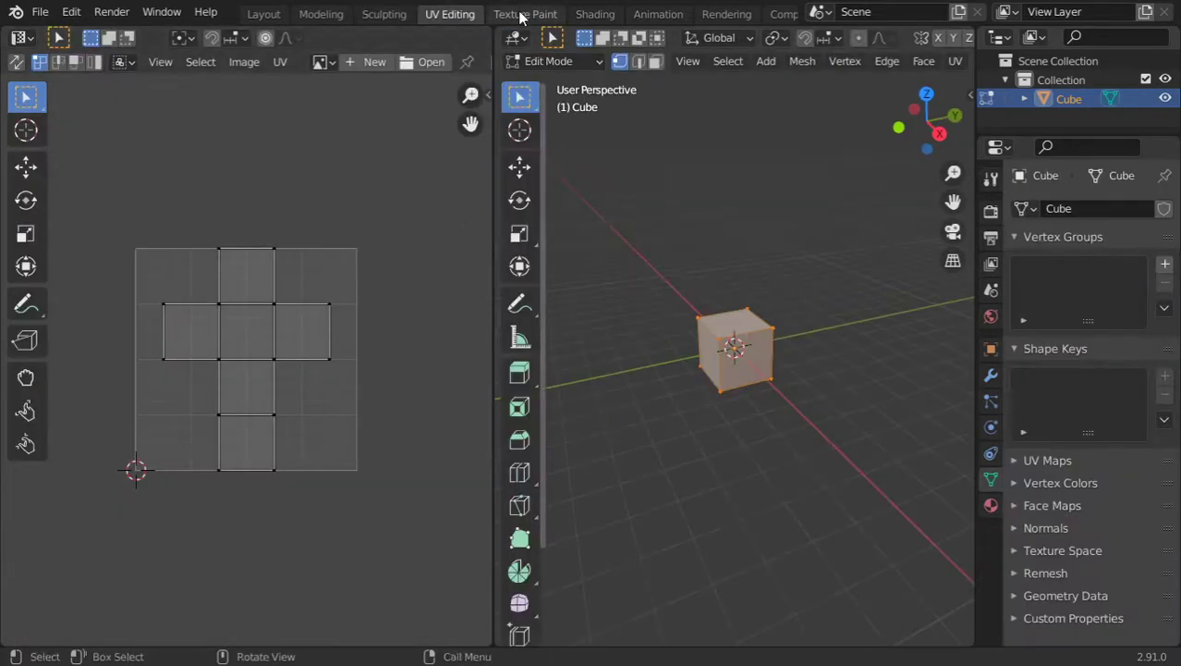
click(523, 15)
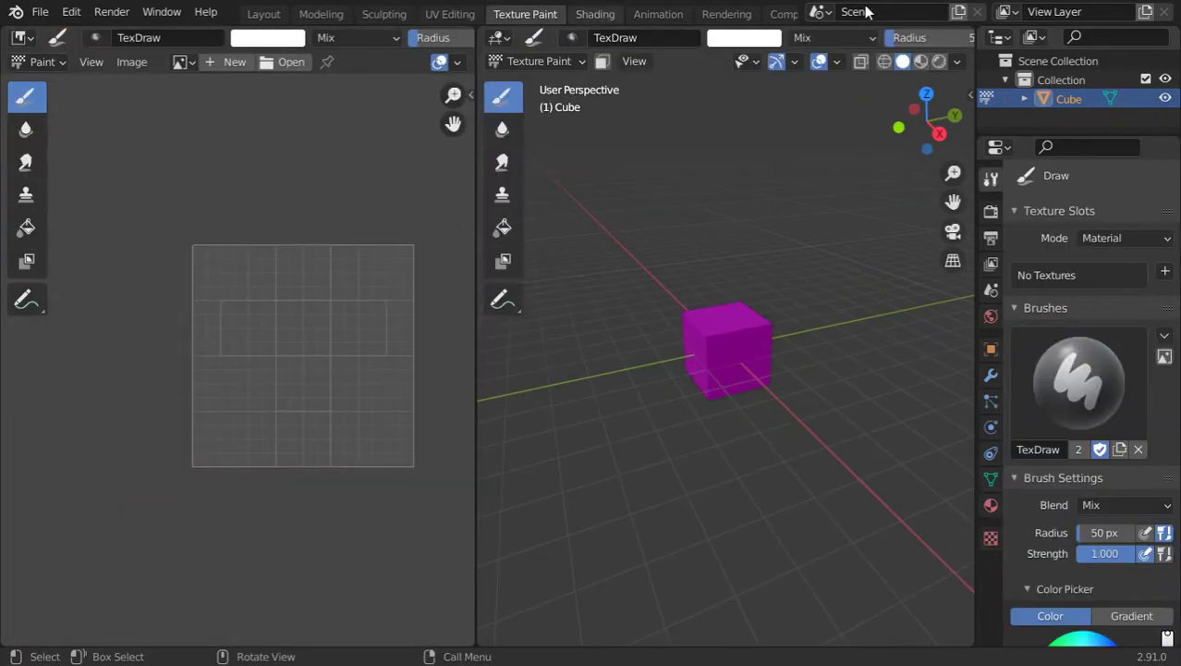
click(594, 14)
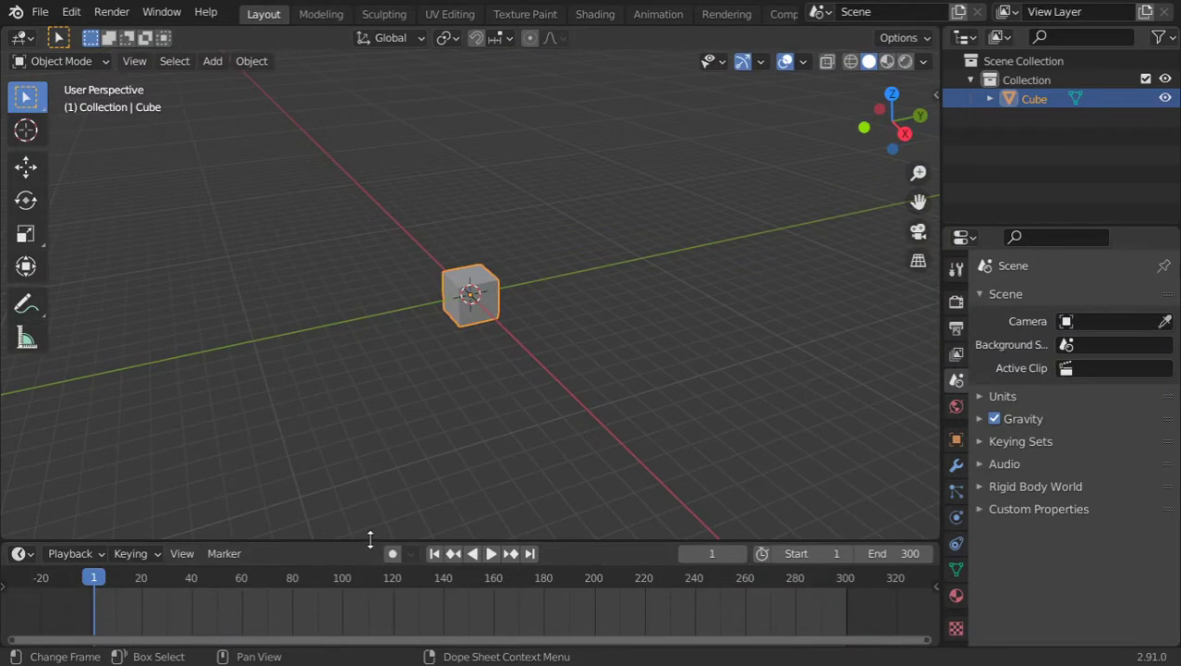
Join the timeline area into the 3D viewport above it
right_click(369, 539)
click(358, 583)
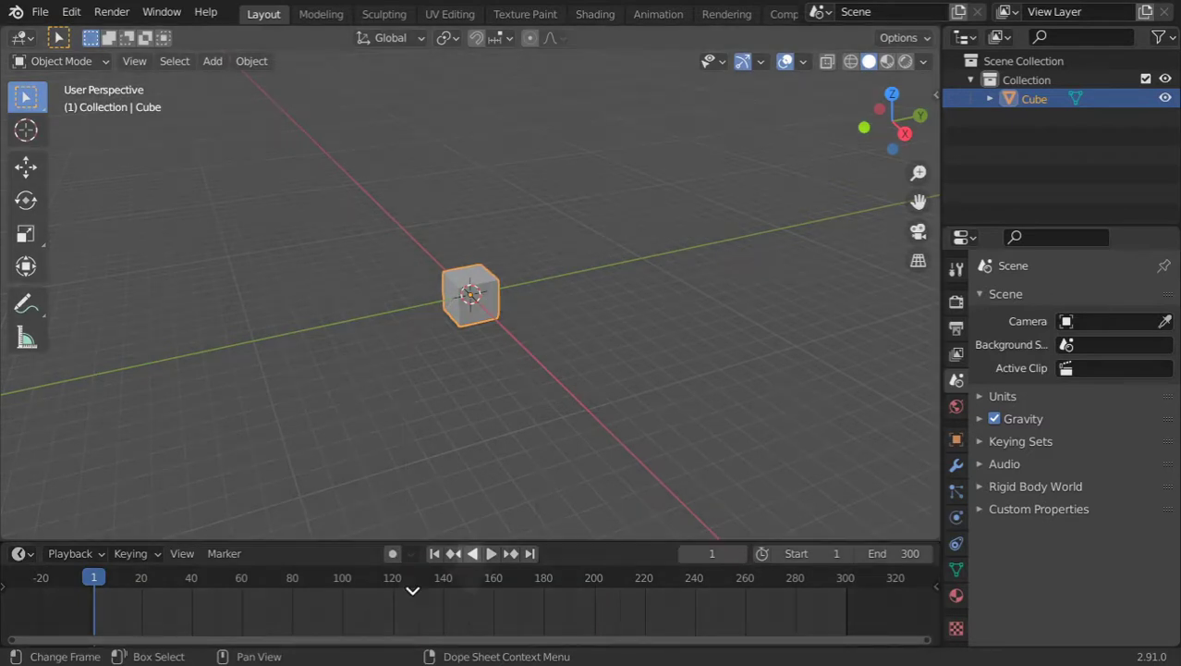
click(412, 590)
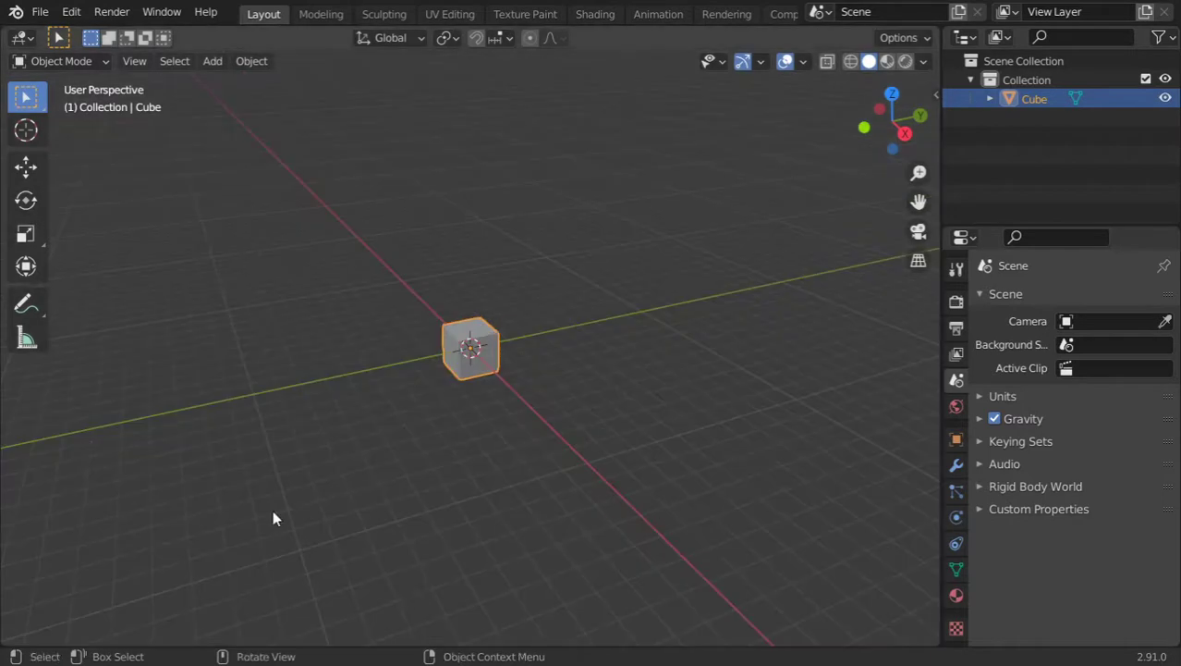
Split the viewport into stacked views, merge it back, then split it again
drag(6, 644, 30, 338)
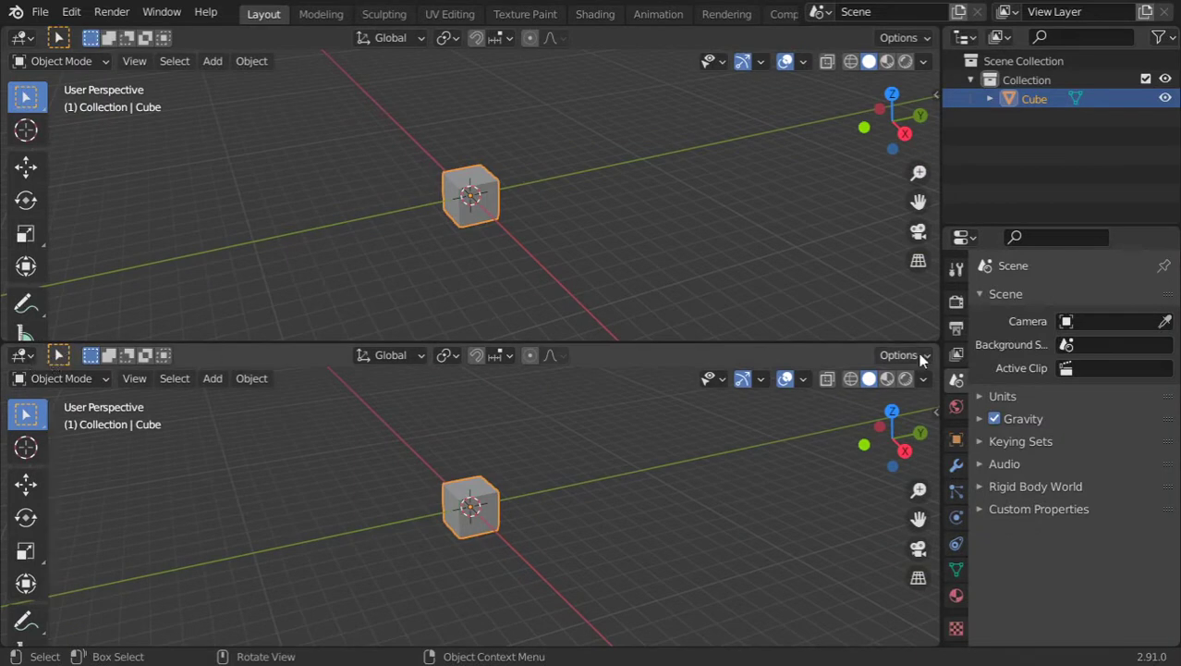
mouse_move(935, 343)
mouse_down()
mouse_move(616, 369)
mouse_move(630, 279)
mouse_up()
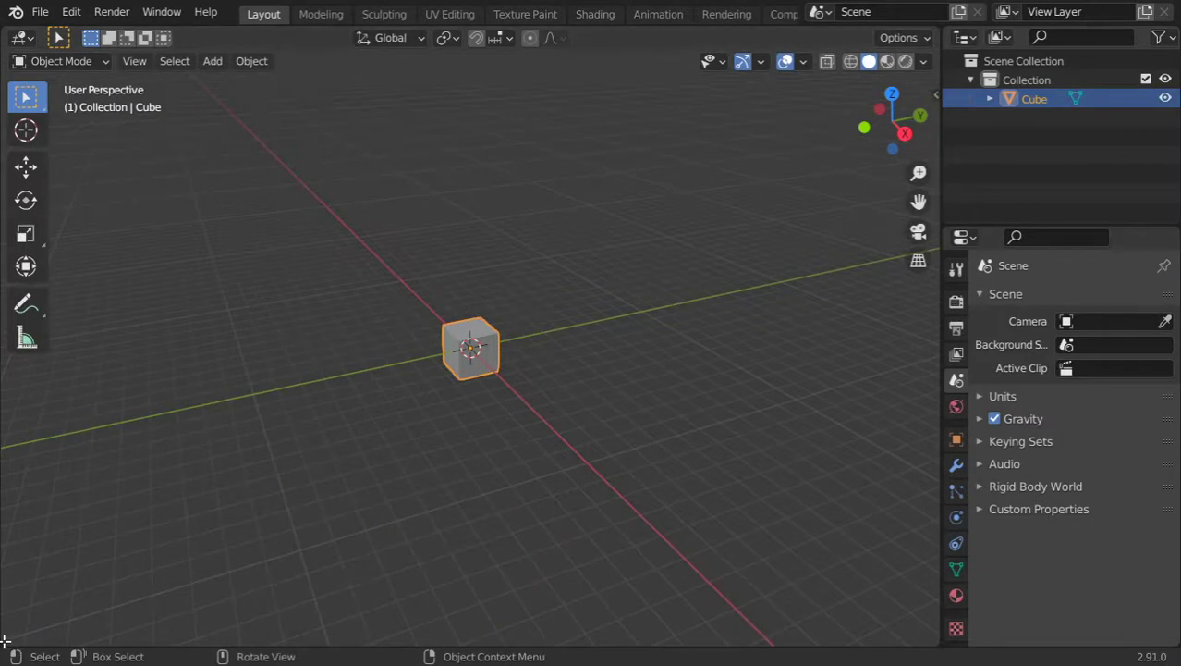
mouse_move(5, 639)
mouse_down()
mouse_move(938, 355)
mouse_move(448, 389)
mouse_up()
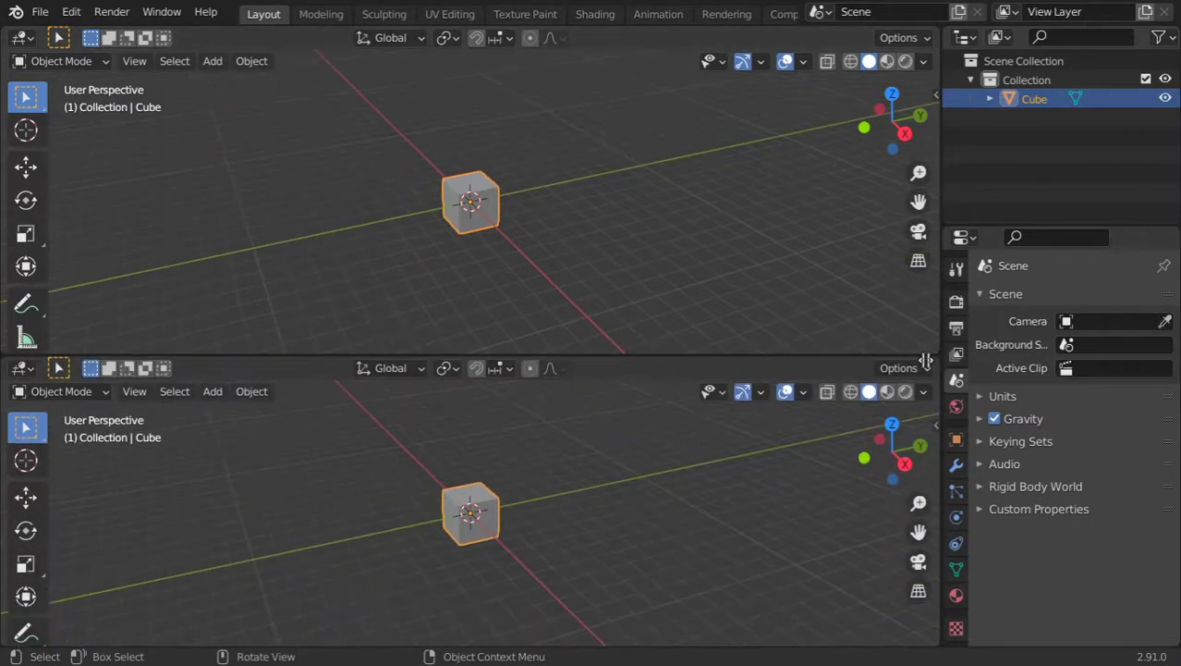
Make one area a 3D Viewport and the other a Shader Editor, then resize it
click(470, 369)
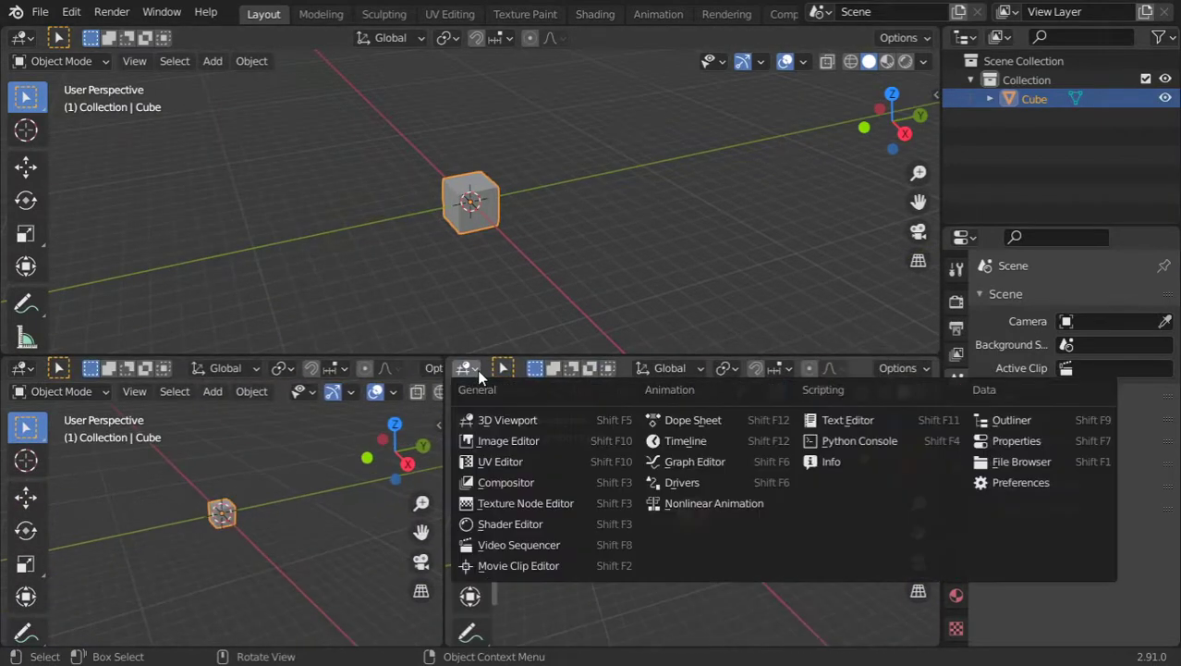
click(507, 418)
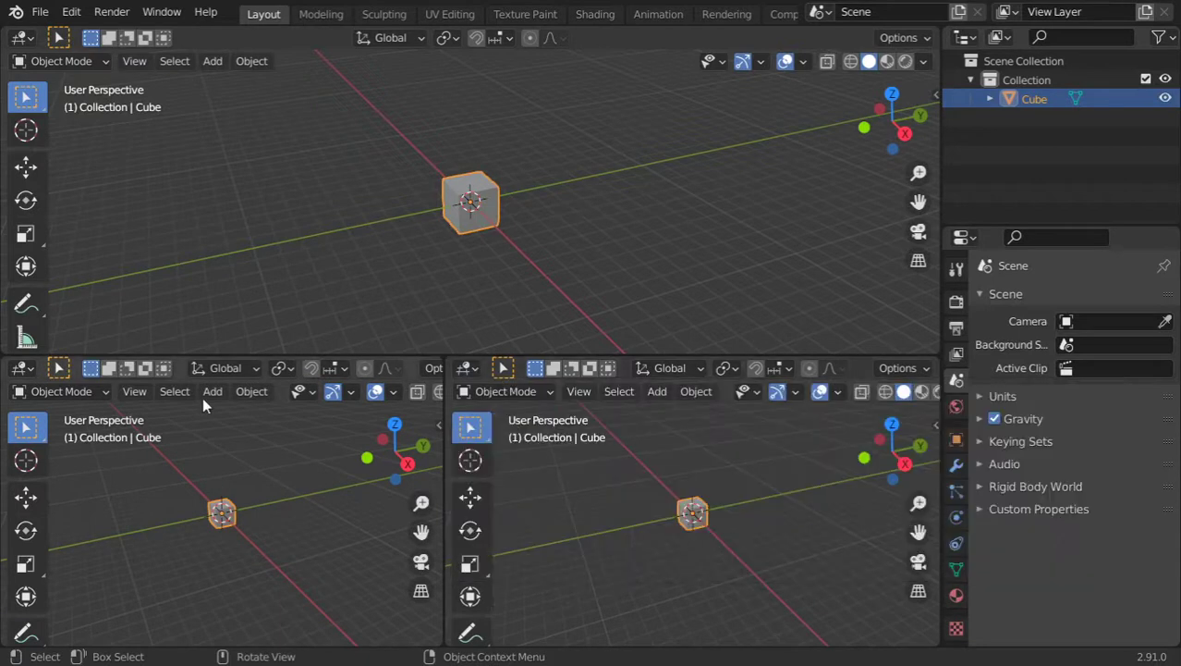
click(30, 369)
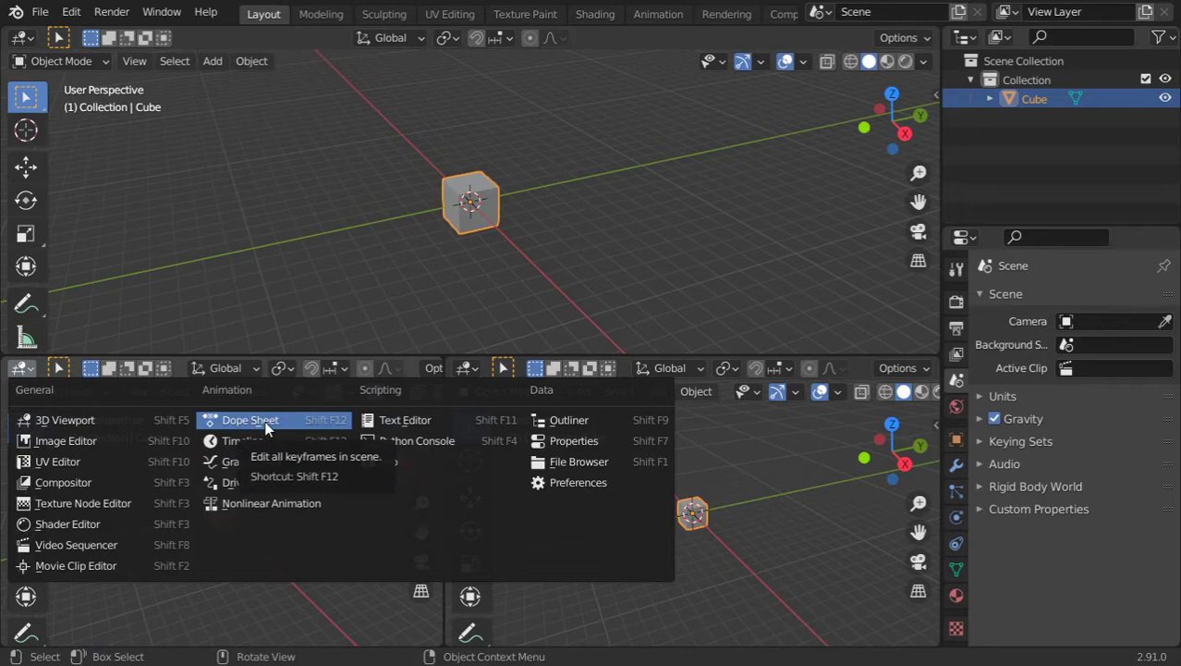
click(112, 523)
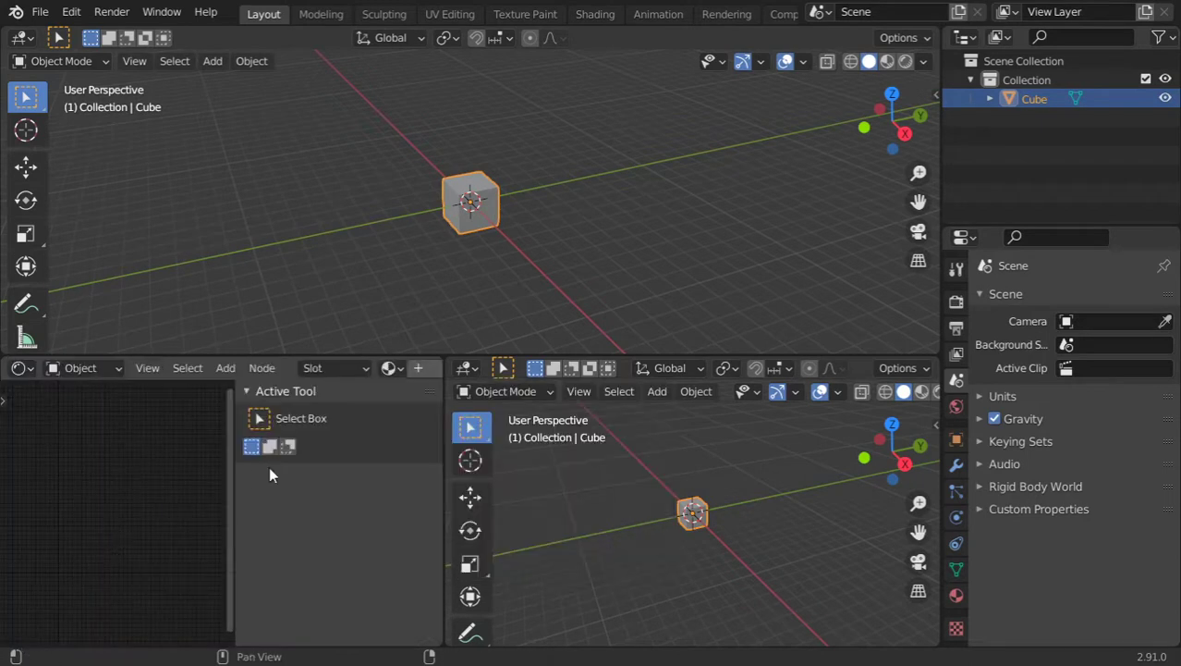
key(n)
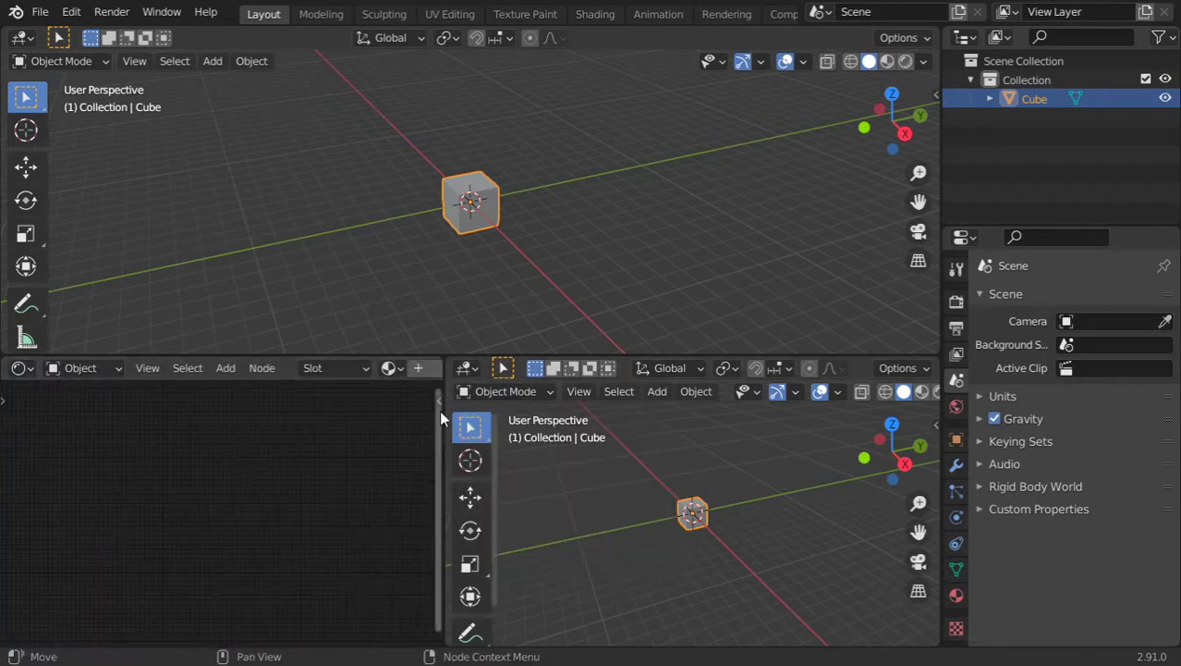
drag(442, 450, 771, 435)
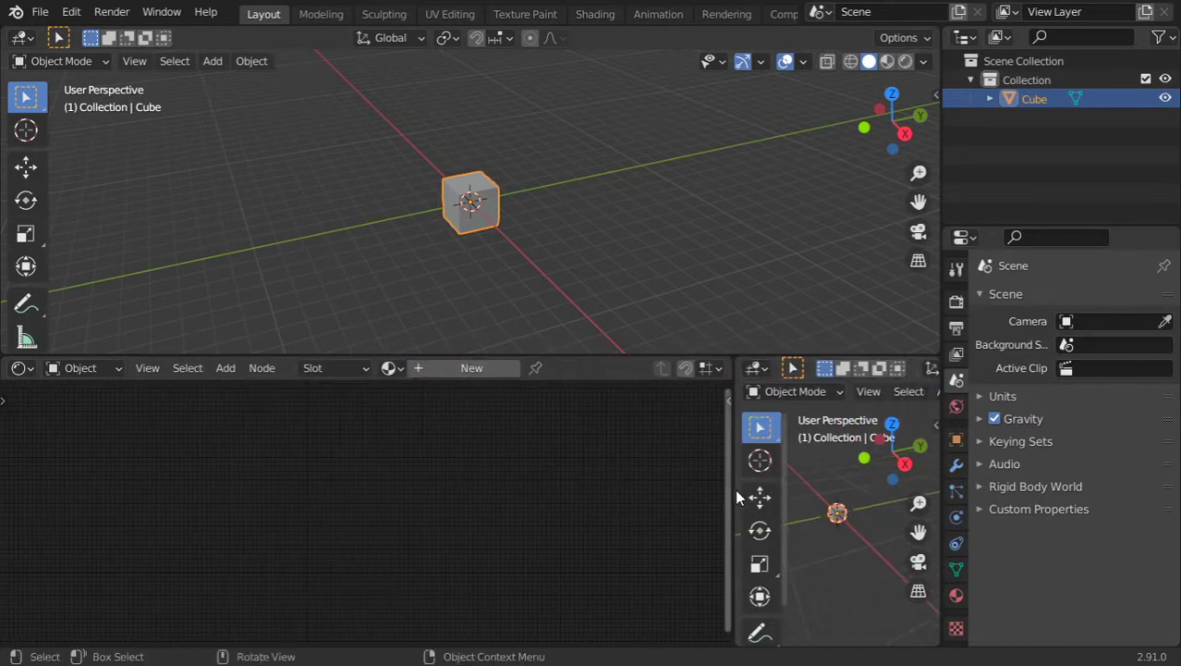
drag(738, 497, 263, 476)
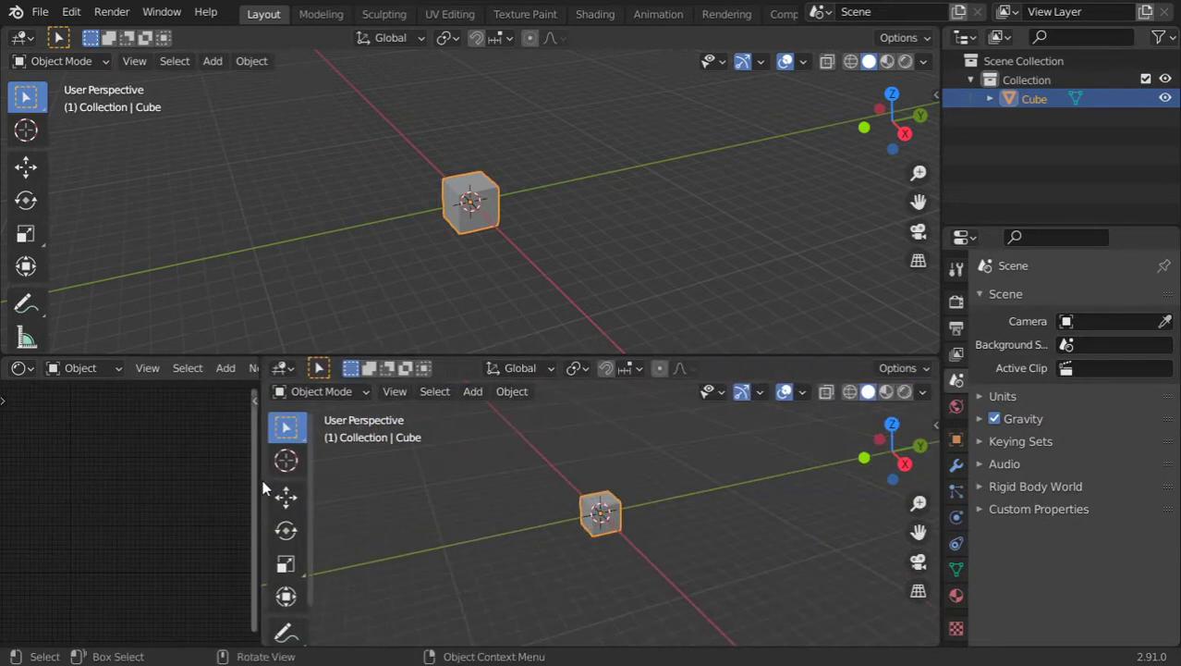
Join the Shader Editor area into the neighbouring viewport
right_click(261, 488)
click(261, 488)
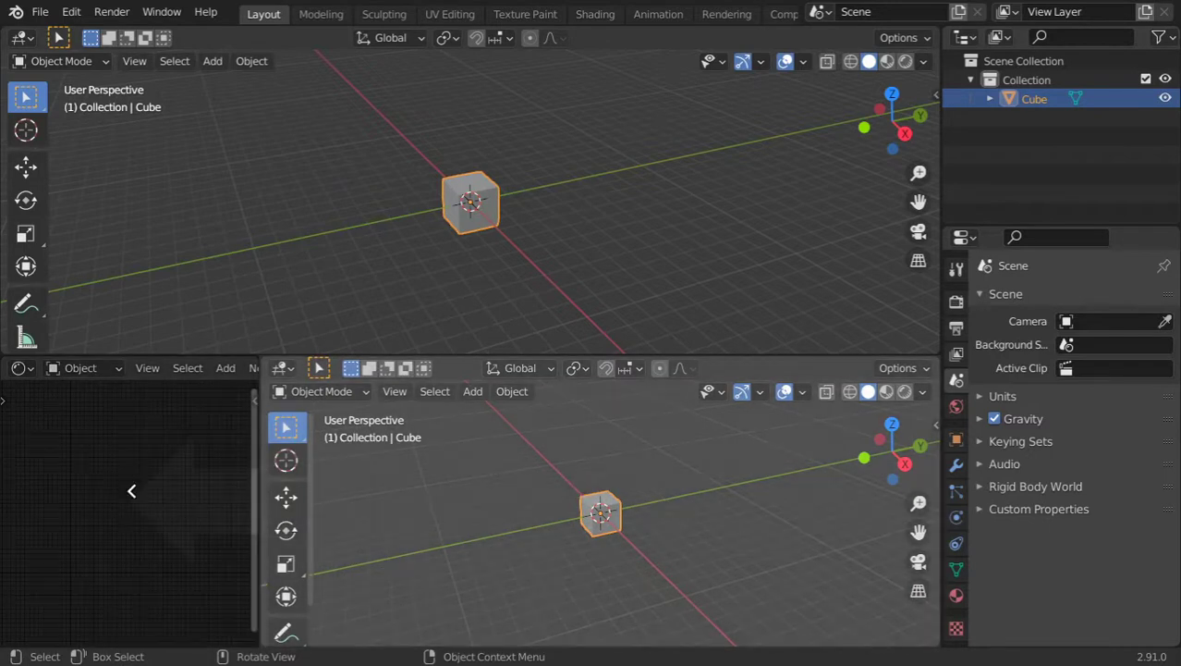
click(185, 500)
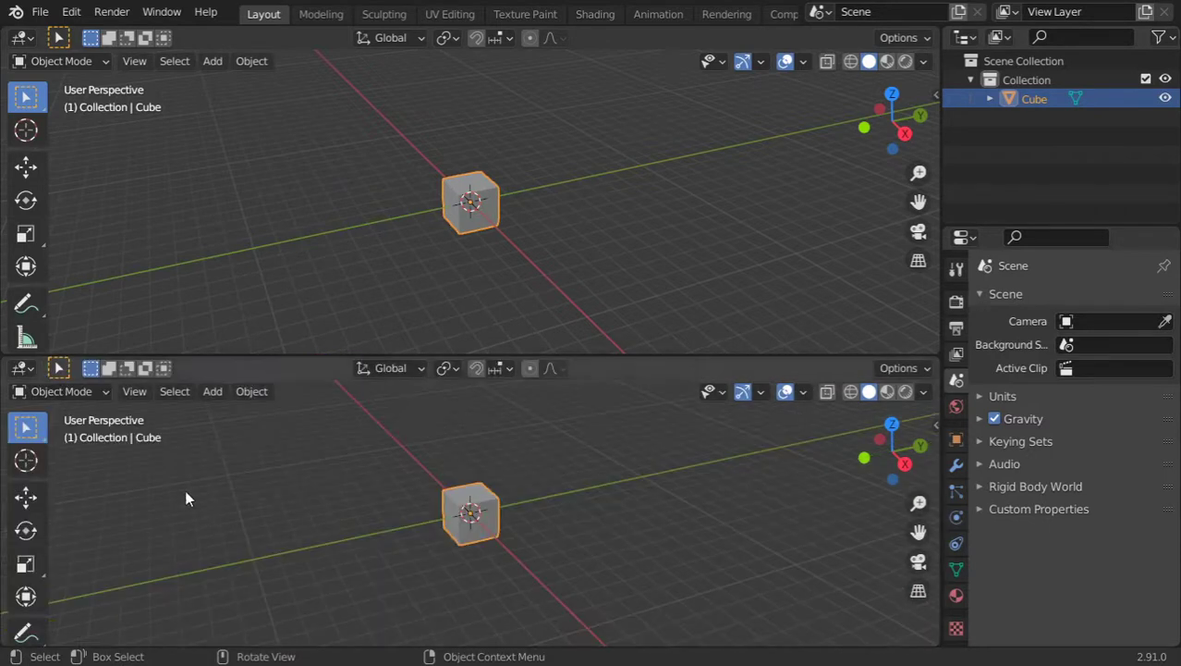
Merge the two viewports into one full-height view and toggle quad view
drag(343, 355, 339, 491)
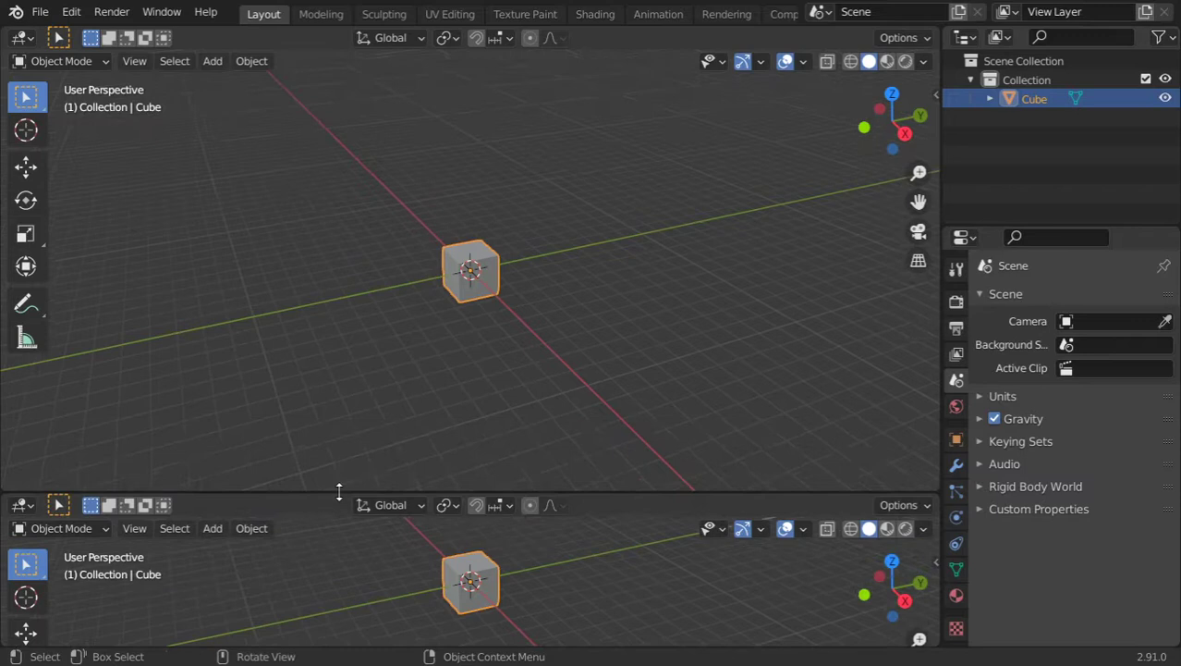
right_click(339, 491)
click(339, 491)
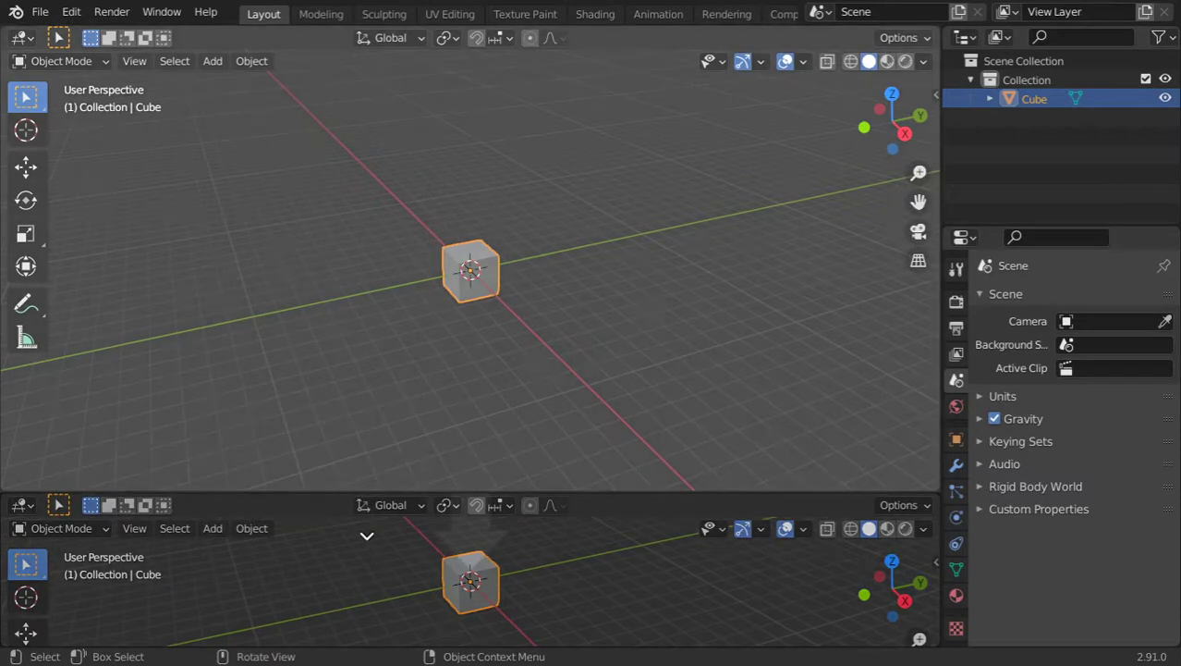
click(366, 534)
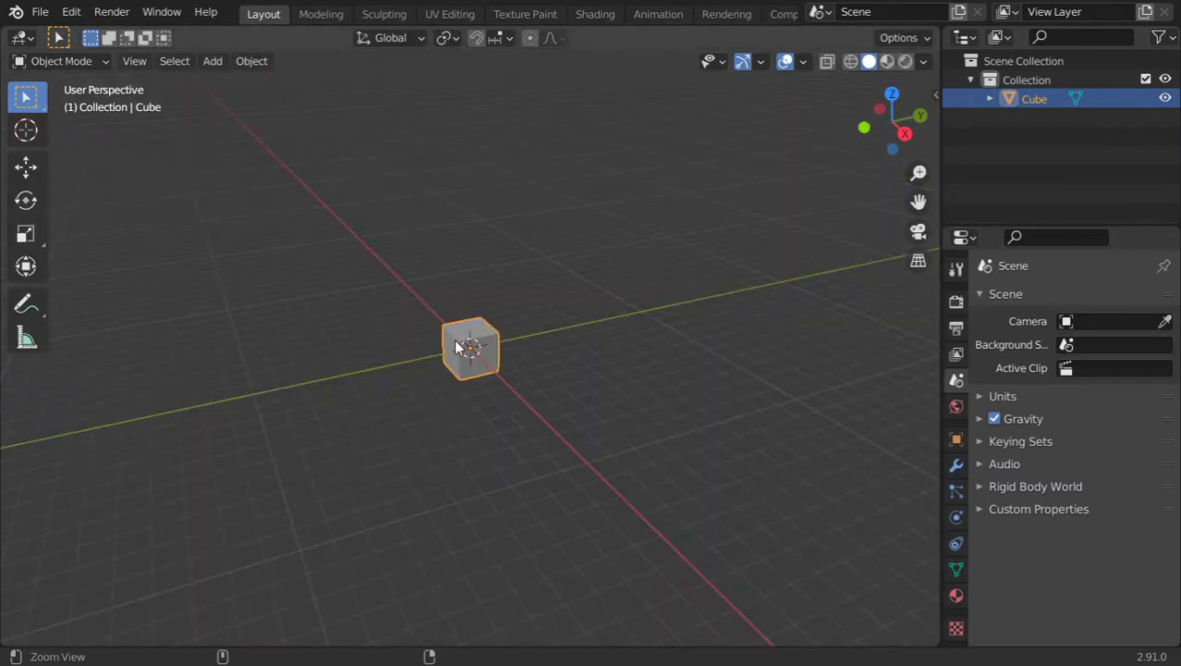
key(ctrl+alt+q)
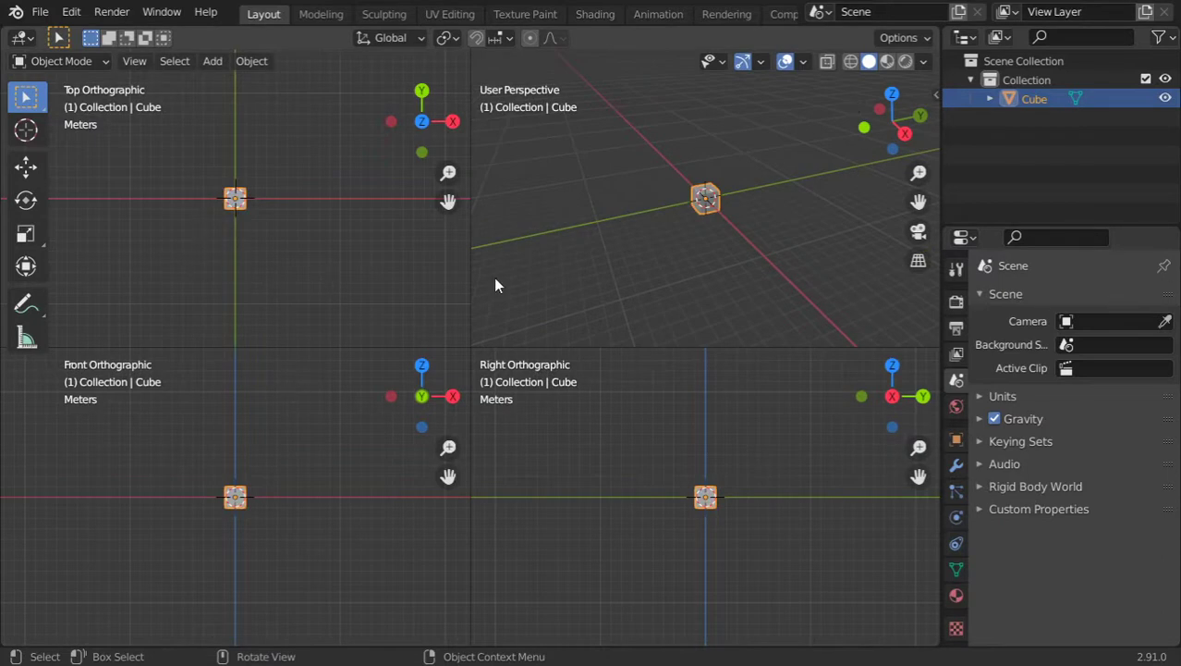
Return to a single perspective view, toggle the N sidebar, and hide the toolbar
key(ctrl+alt+q)
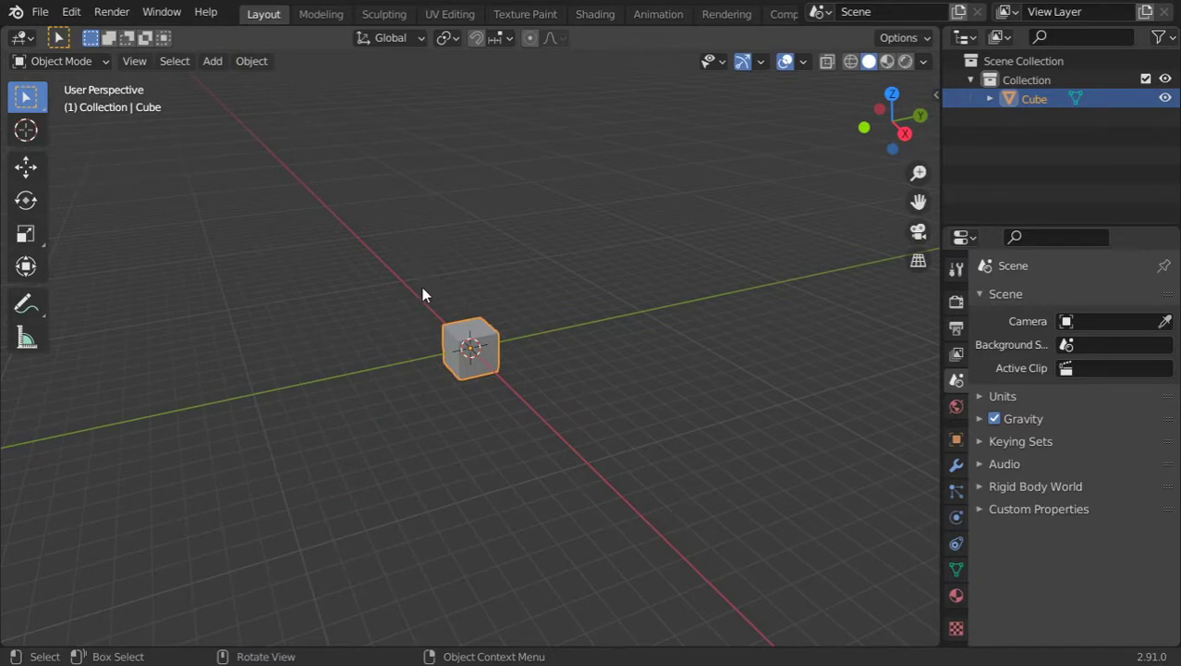
key(n)
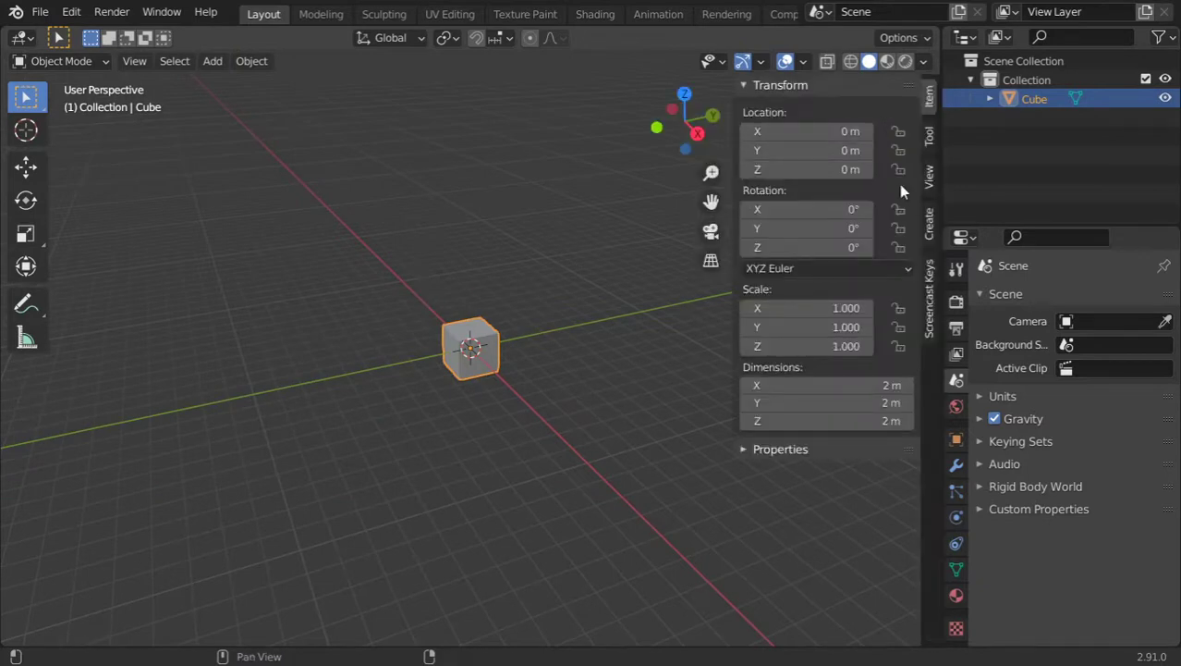
key(n)
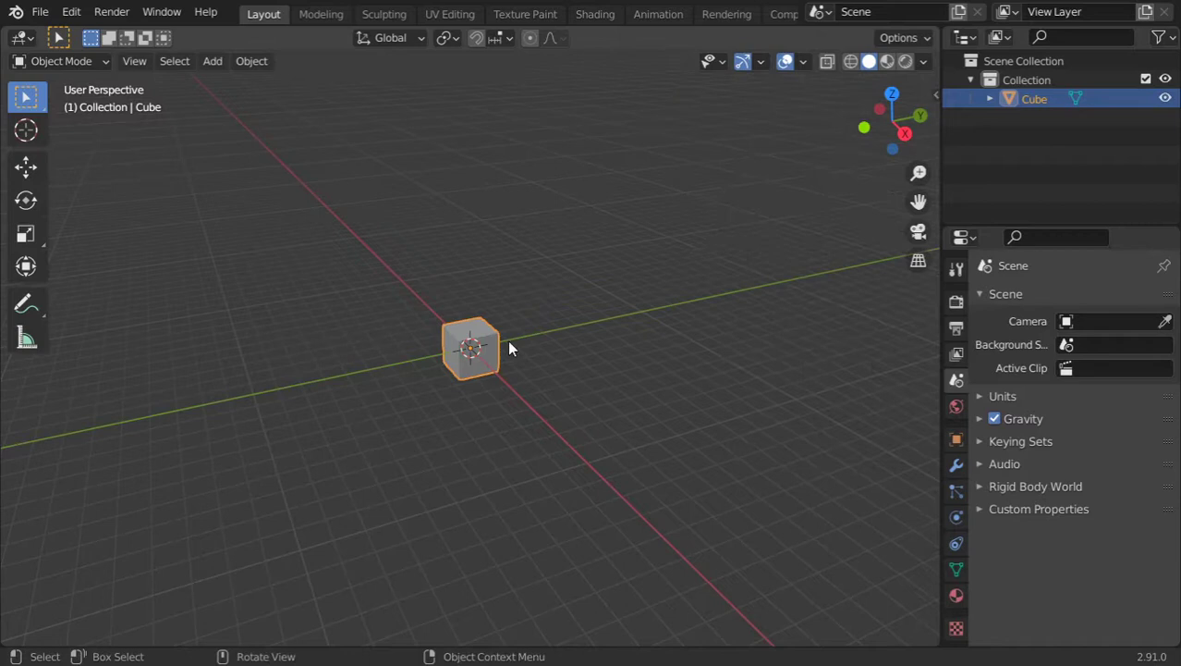
key(n)
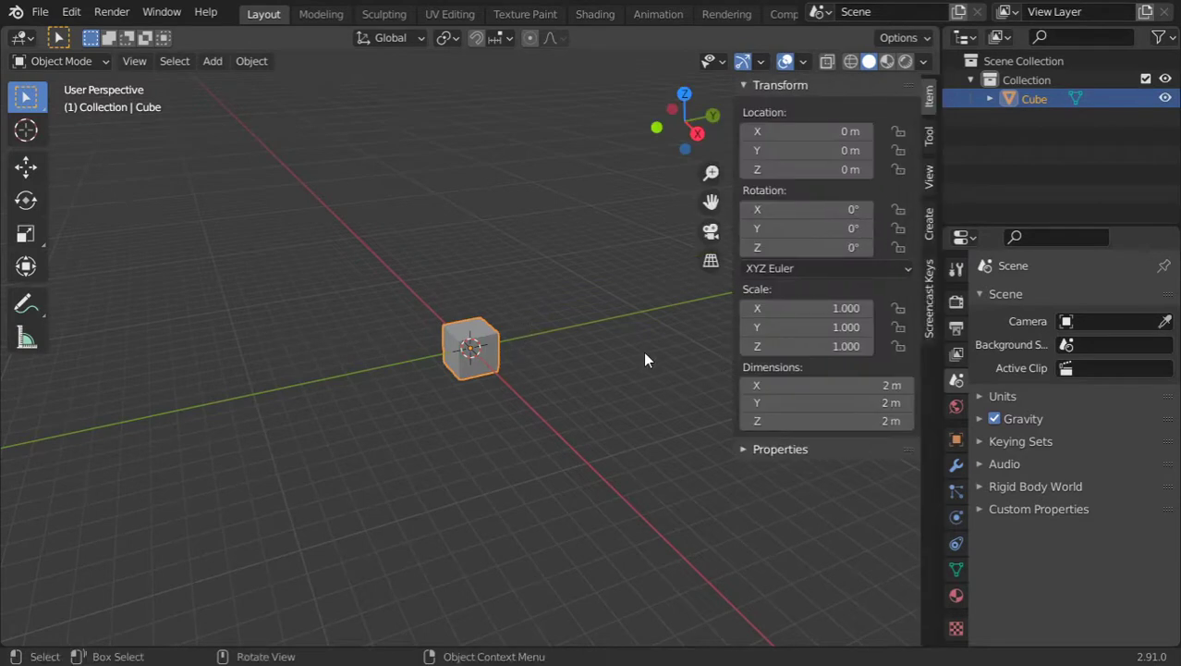
key(n)
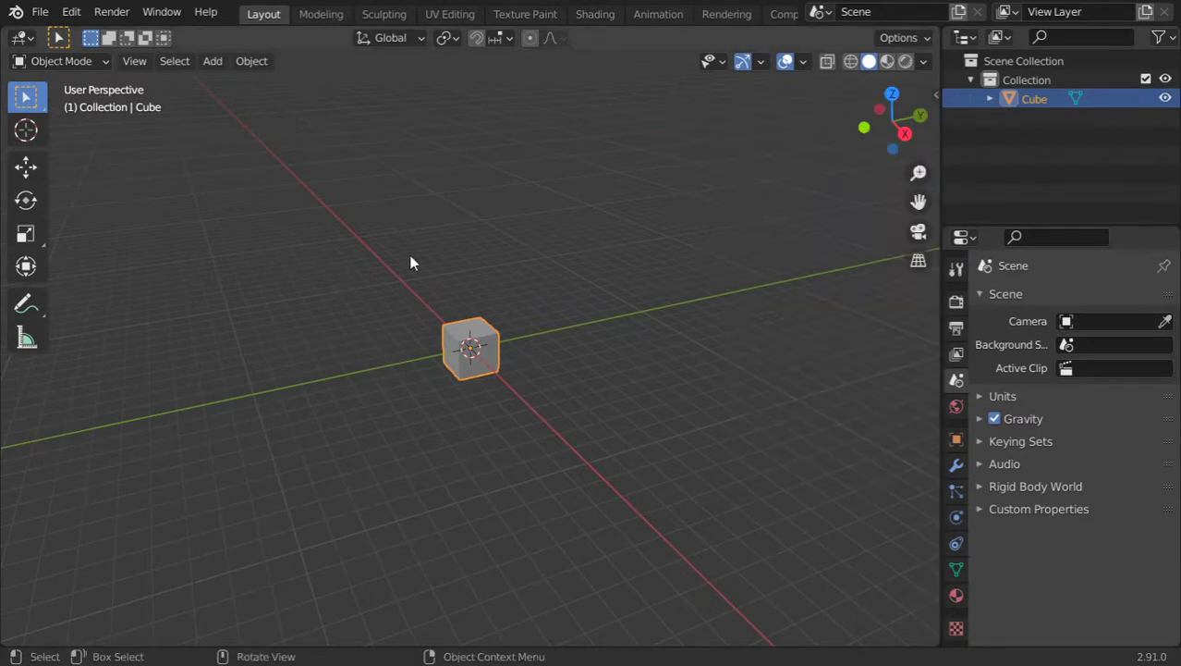
key(t)
key(t)
key(t)
key(t)
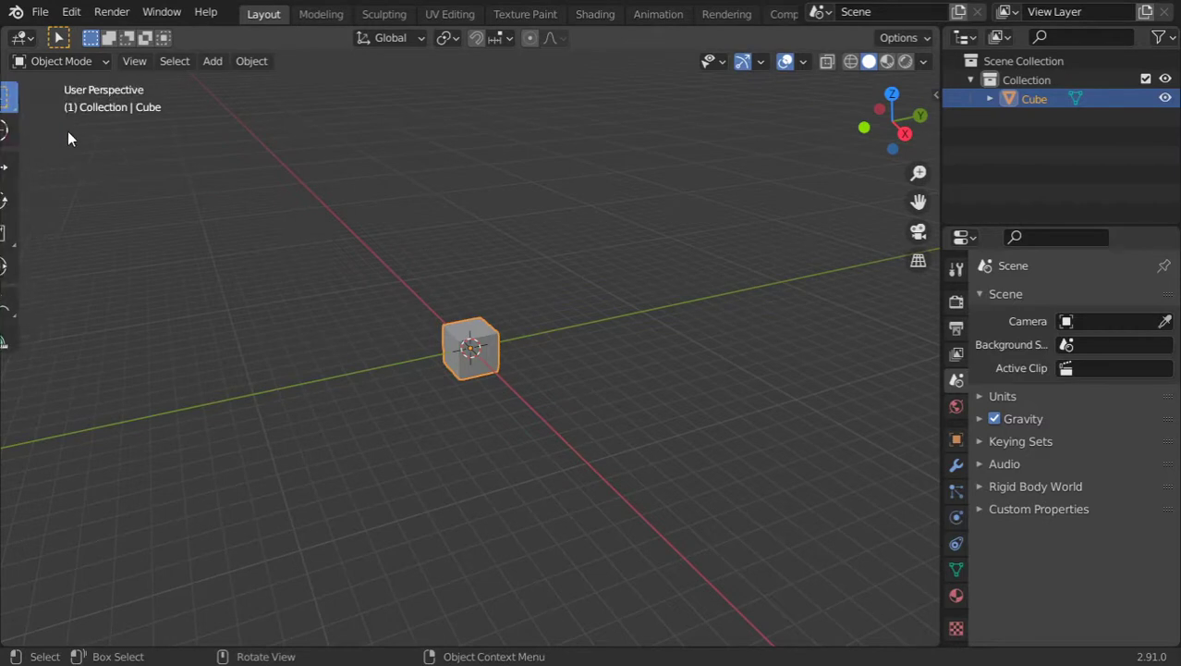
key(t)
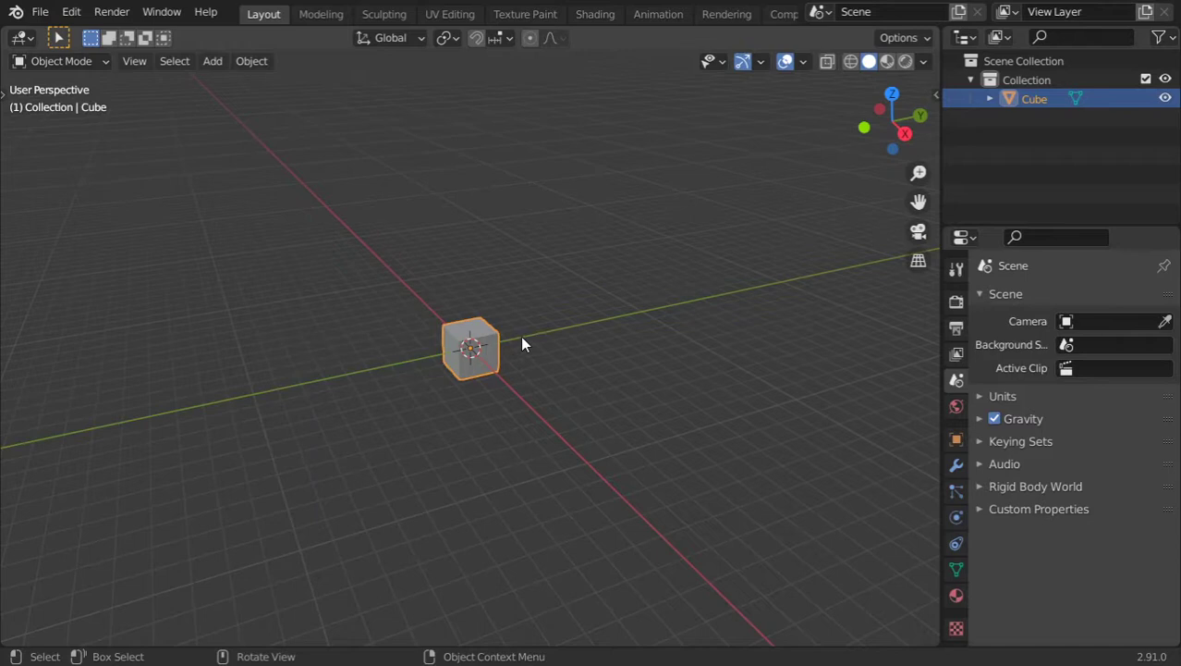
Open Preferences from the Edit menu and go to the Input section
click(72, 13)
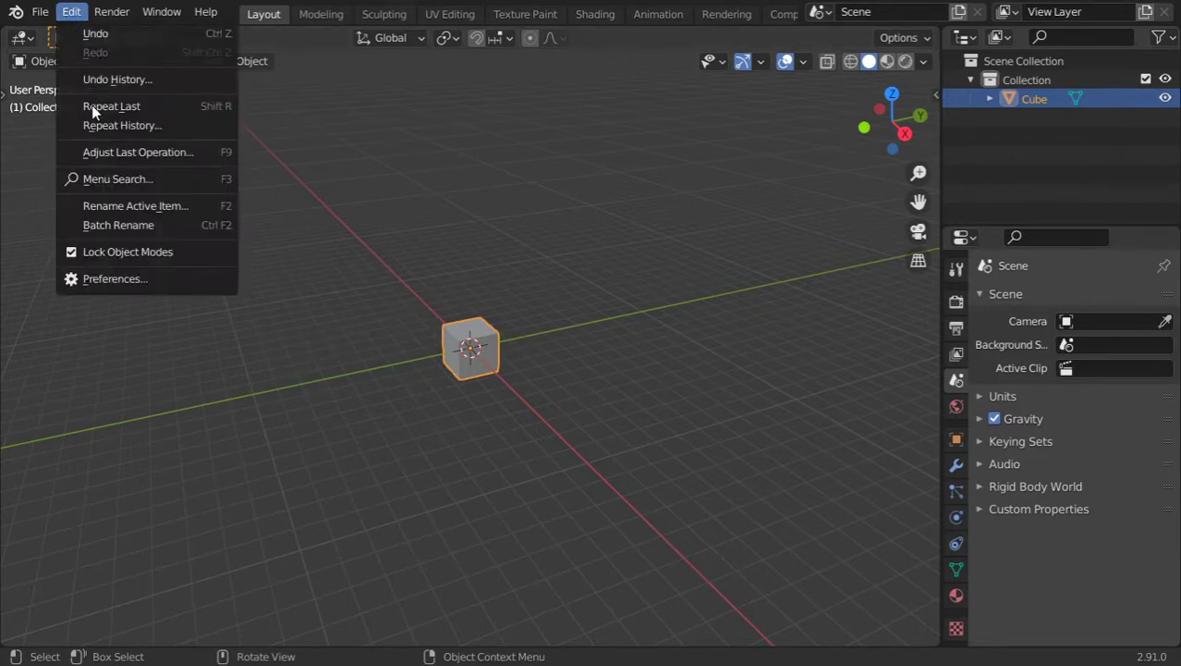
click(134, 277)
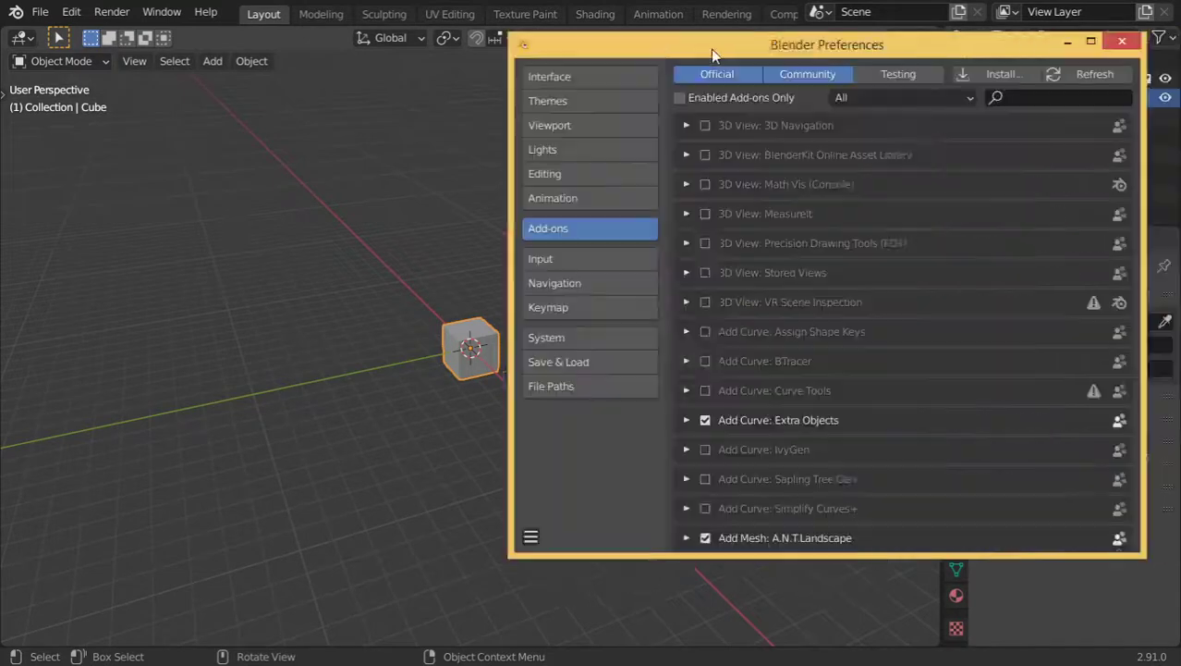
drag(711, 49, 507, 65)
click(331, 278)
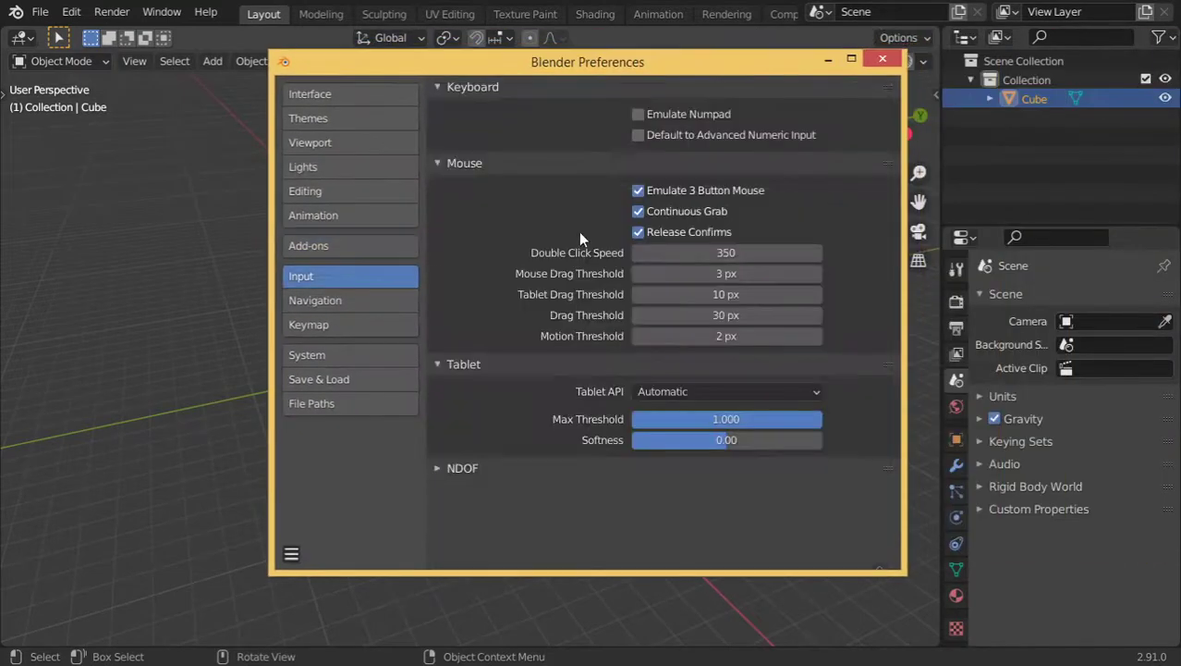
Turn off Emulate Numpad and Emulate 3 Button Mouse, then check the save-preferences menu
click(654, 116)
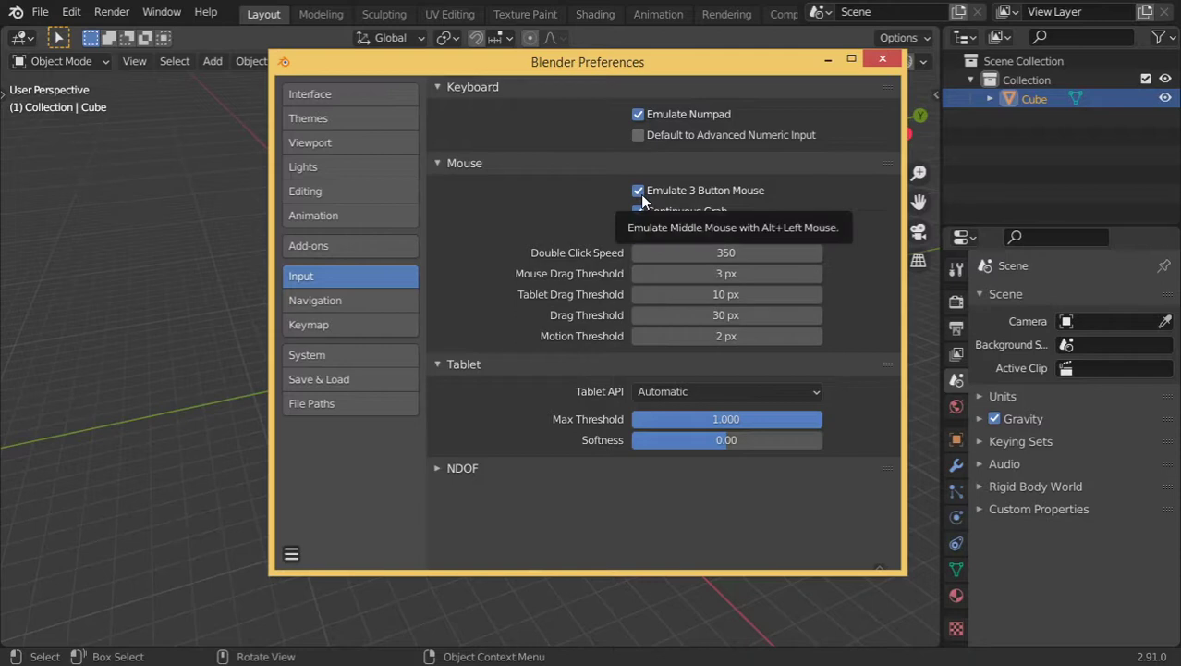
drag(640, 194, 644, 129)
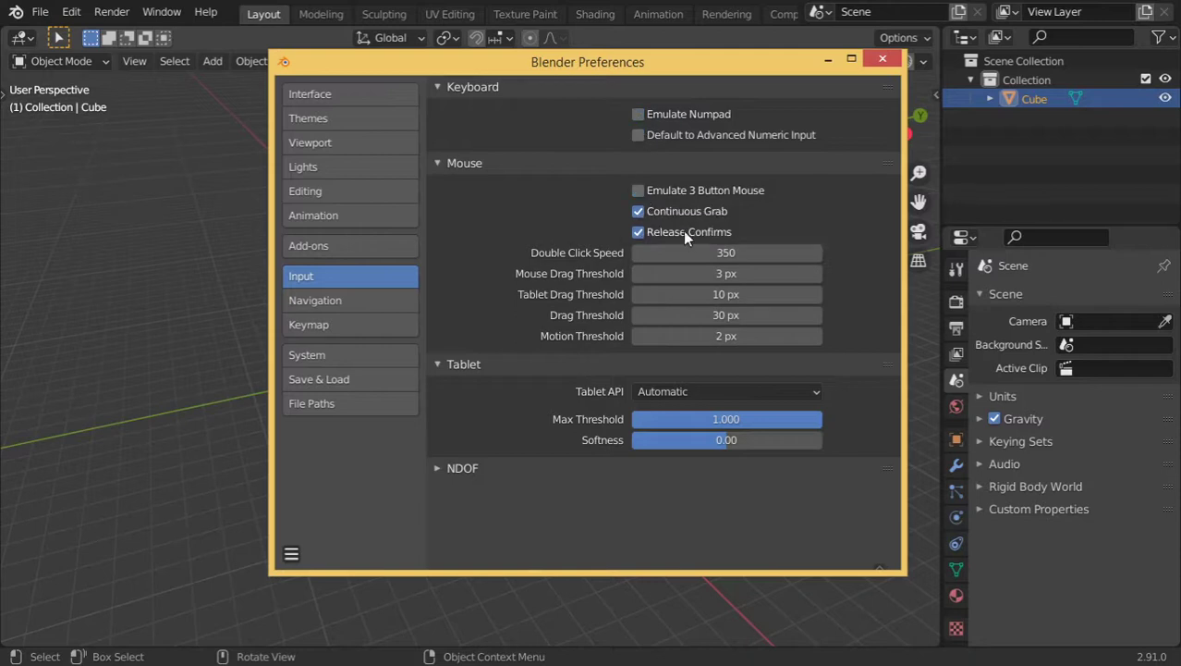
click(303, 558)
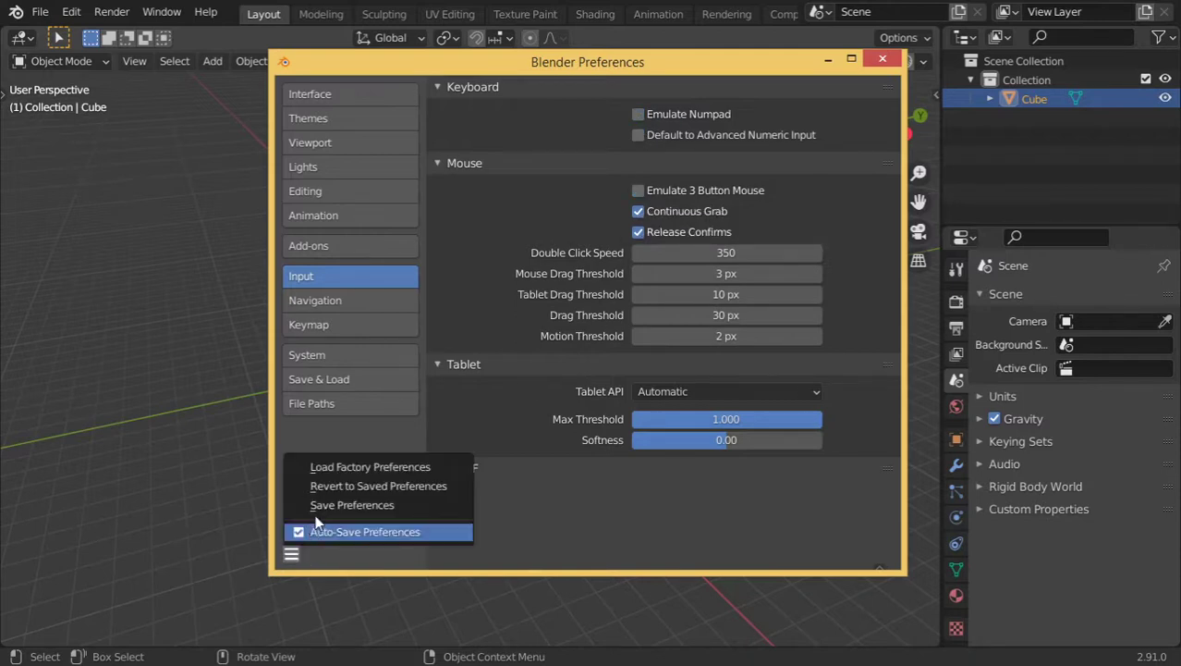
click(389, 501)
Close Preferences, deselect the cube, and glance at the Screencast Keys sidebar settings
click(883, 58)
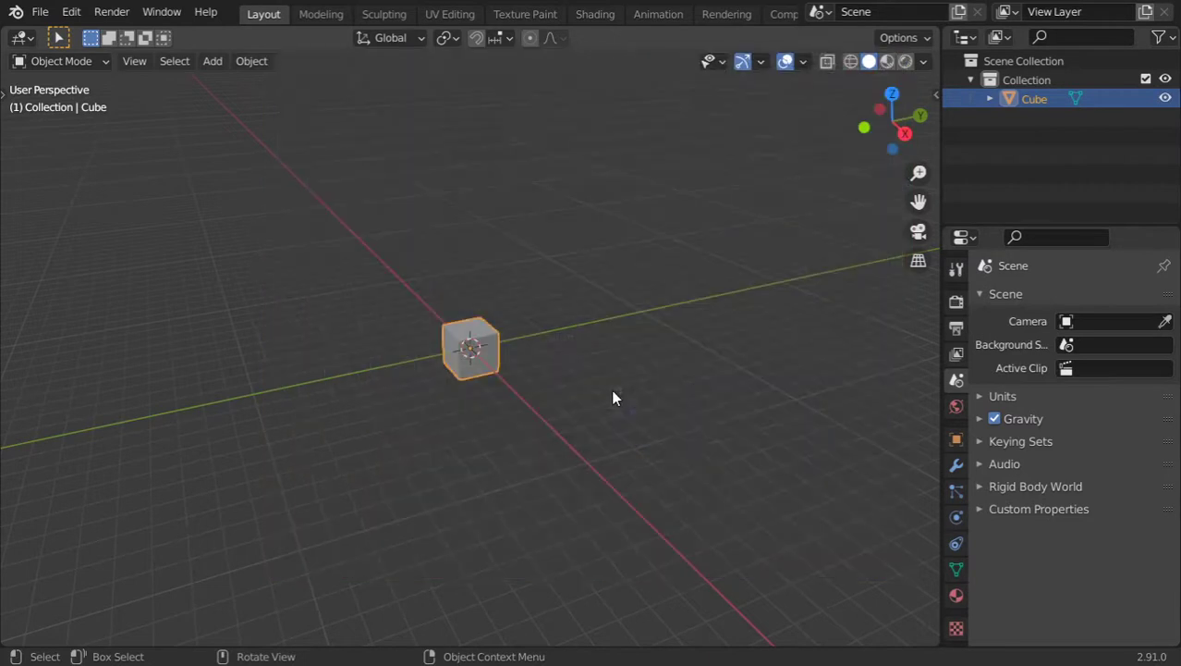
click(708, 356)
key(n)
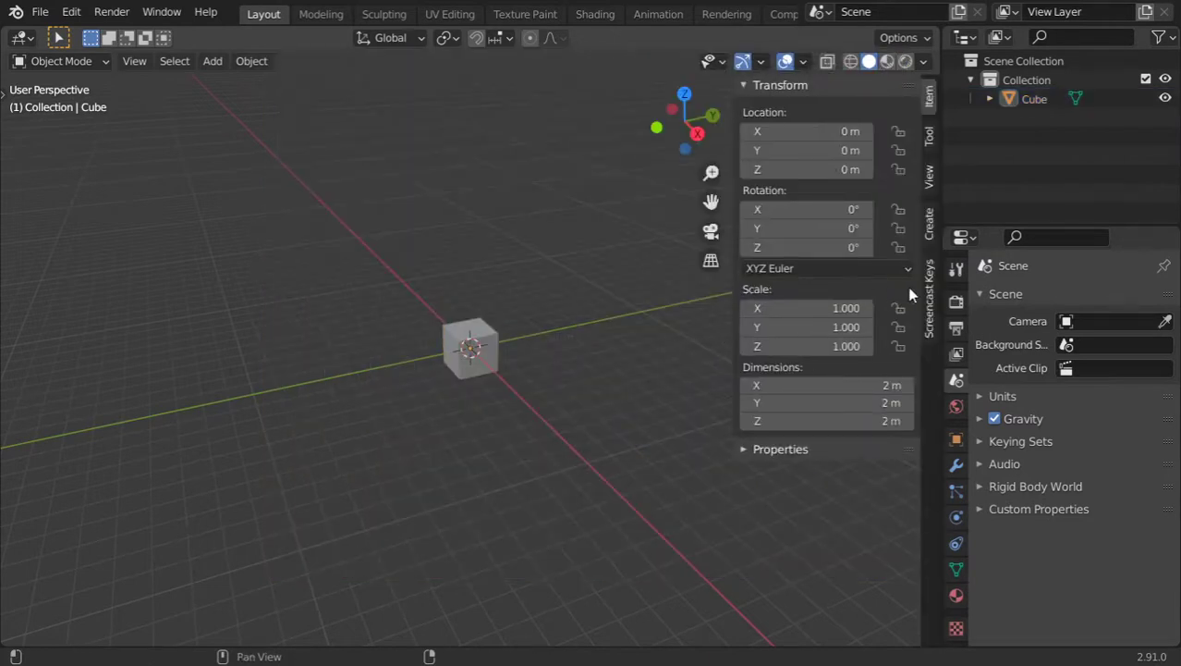
click(929, 300)
key(n)
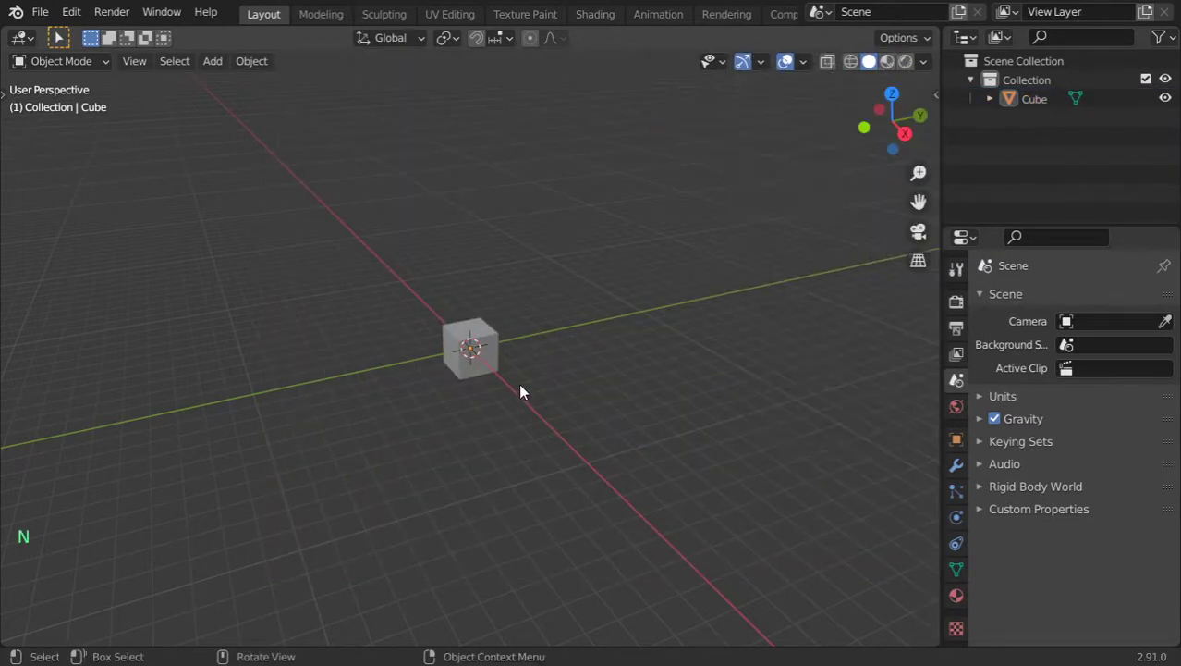
Orbit the view back and forth around the cube, then pan it up-left
mouse_move(519, 382)
middle_down()
mouse_move(492, 368)
mouse_move(606, 356)
mouse_move(290, 351)
mouse_move(700, 336)
mouse_move(514, 356)
mouse_move(596, 353)
mouse_move(307, 339)
mouse_move(770, 373)
mouse_move(256, 317)
mouse_move(749, 400)
mouse_move(359, 443)
mouse_move(514, 310)
mouse_move(635, 523)
mouse_move(363, 393)
mouse_move(636, 472)
mouse_move(248, 349)
mouse_move(538, 372)
mouse_move(463, 351)
middle_up()
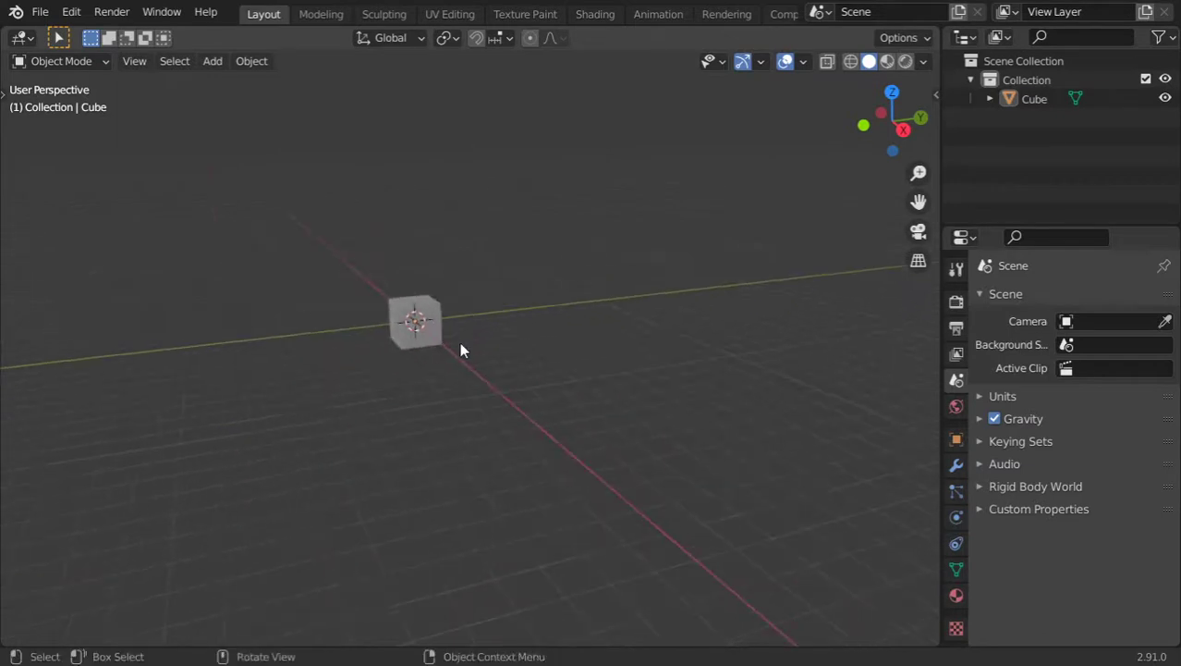
mouse_move(504, 401)
middle_down()
mouse_move(509, 369)
mouse_move(163, 358)
mouse_move(539, 377)
mouse_move(474, 332)
mouse_move(477, 401)
mouse_move(319, 312)
mouse_move(622, 407)
mouse_move(720, 409)
mouse_move(647, 411)
middle_up()
mouse_move(647, 412)
shift+middle_down()
mouse_move(454, 417)
mouse_move(247, 352)
mouse_move(715, 440)
mouse_move(264, 411)
mouse_move(583, 469)
mouse_move(580, 229)
mouse_move(580, 312)
mouse_move(546, 387)
mouse_move(622, 448)
mouse_move(182, 445)
mouse_move(436, 390)
mouse_move(504, 290)
mouse_move(479, 371)
mouse_move(472, 302)
mouse_move(316, 378)
mouse_move(491, 388)
mouse_move(282, 475)
mouse_move(624, 418)
mouse_move(346, 457)
mouse_move(773, 470)
mouse_move(113, 399)
mouse_move(497, 339)
mouse_move(457, 464)
mouse_move(440, 296)
mouse_move(451, 396)
shift+middle_up()
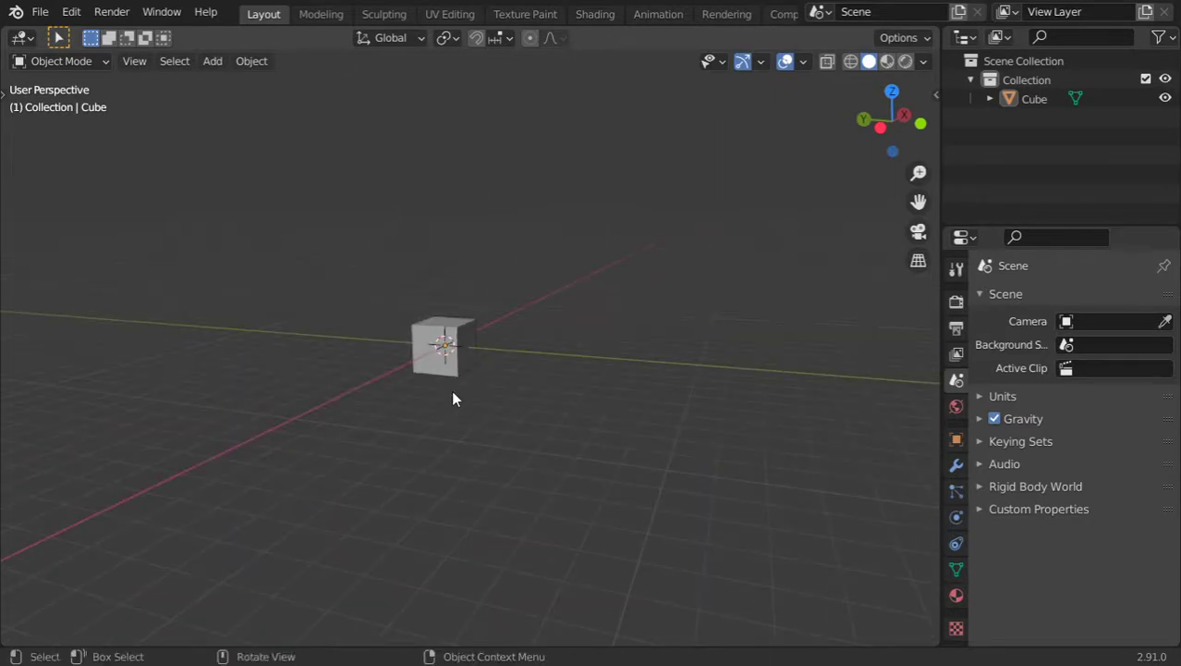
Zoom in and out with the mouse wheel, ending closer on the cube
scroll(434, 337, up, 4)
scroll(433, 336, up, 6)
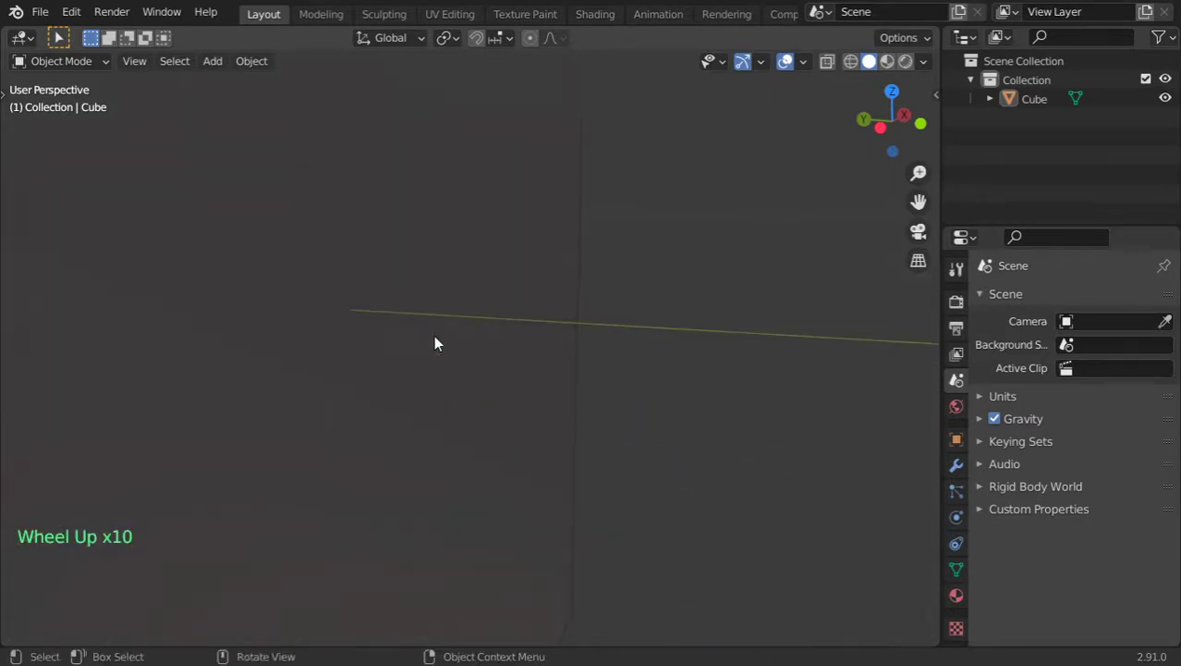
scroll(433, 336, down, 4)
scroll(435, 338, down, 7)
scroll(435, 340, up, 6)
scroll(435, 341, up, 6)
scroll(435, 340, down, 3)
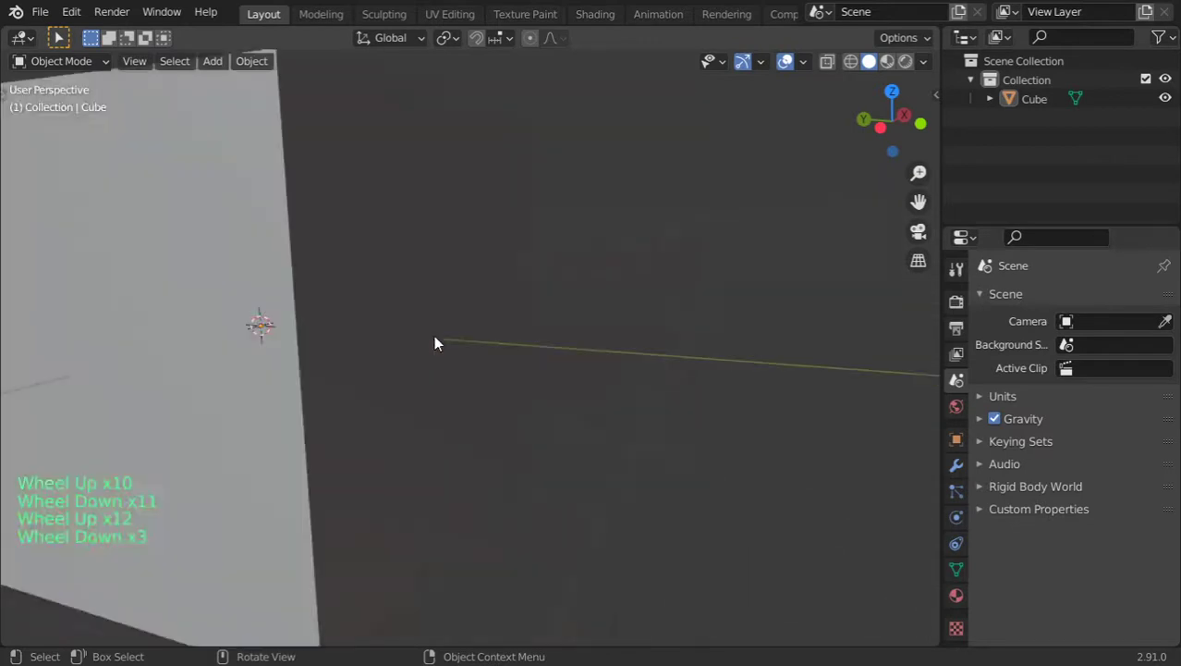
scroll(435, 341, down, 9)
scroll(435, 339, up, 9)
scroll(434, 339, up, 9)
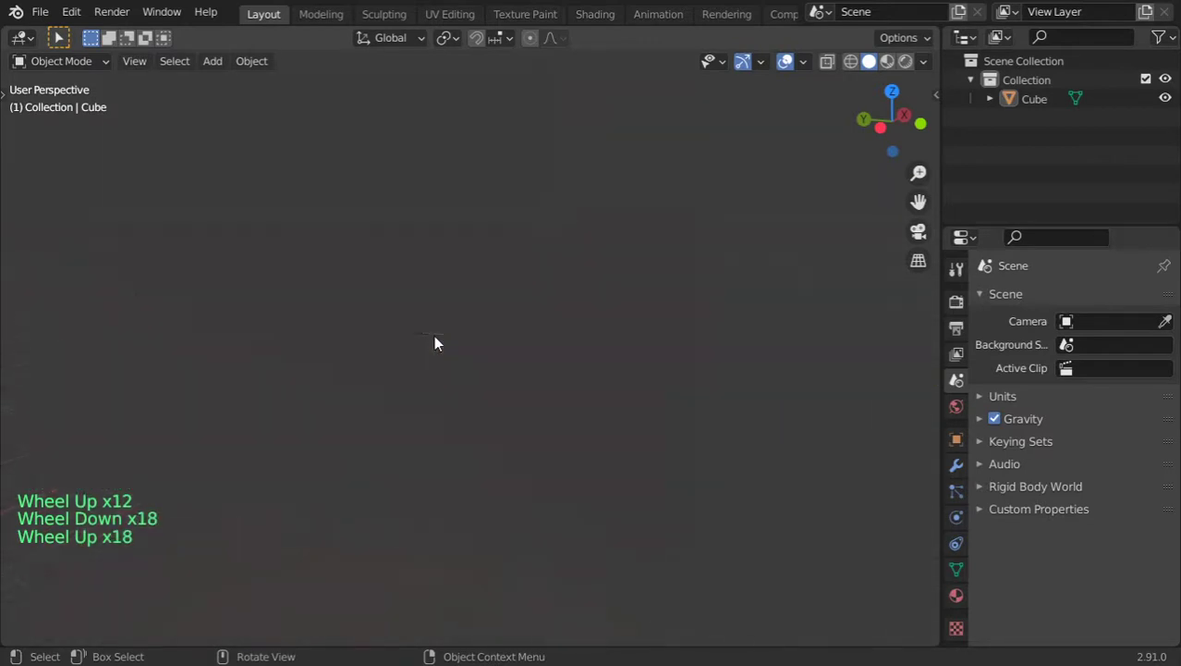
scroll(435, 338, down, 6)
scroll(434, 338, down, 12)
scroll(435, 338, down, 1)
scroll(434, 338, up, 6)
scroll(435, 339, up, 7)
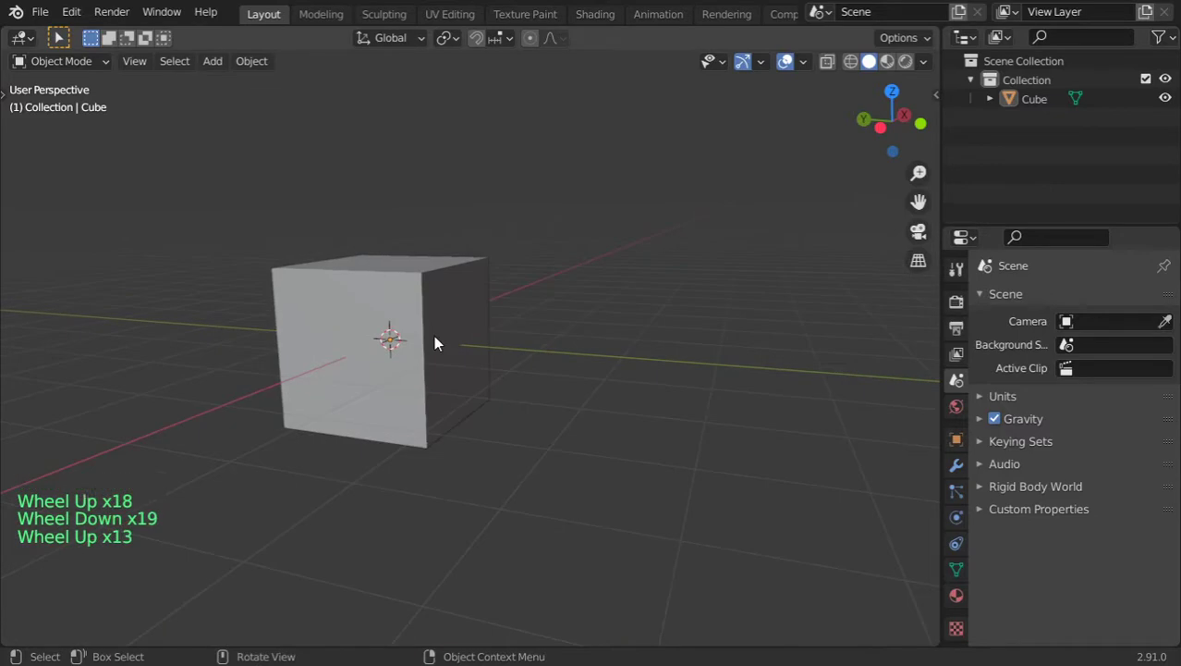
scroll(434, 339, up, 6)
scroll(435, 338, down, 5)
scroll(435, 339, down, 6)
scroll(438, 343, up, 5)
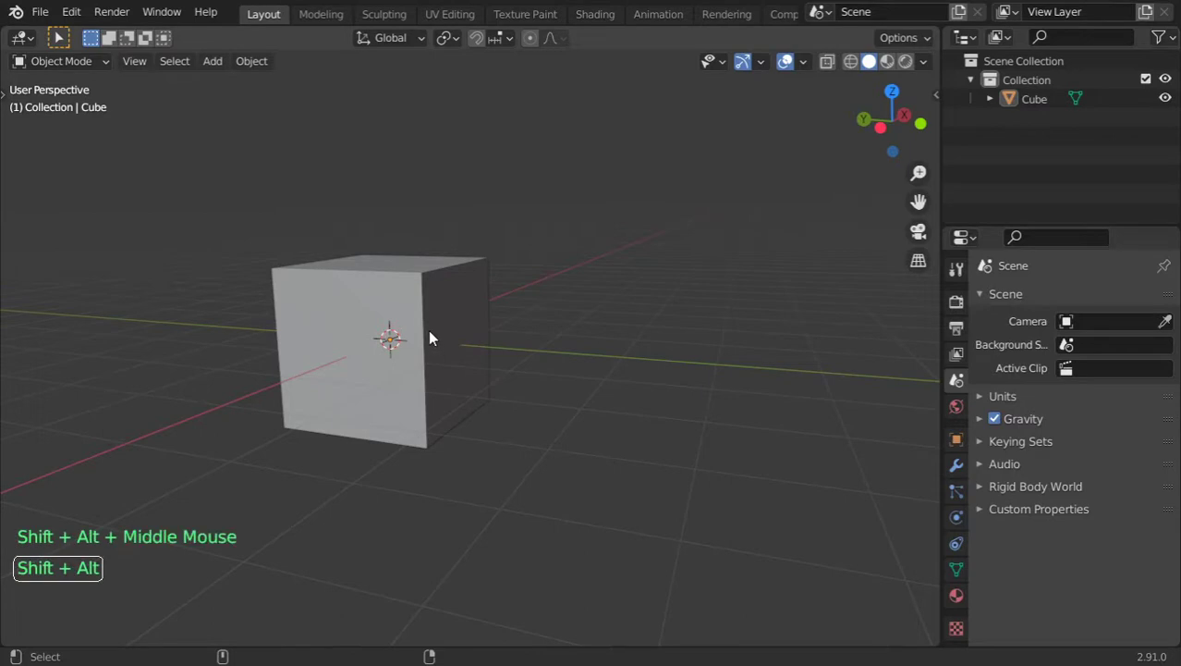
Pan slightly, then orbit and zoom with the navigation gizmos until the cube fills the view
mouse_move(429, 331)
shift+middle_down()
mouse_move(409, 290)
mouse_move(402, 335)
mouse_move(415, 324)
mouse_move(419, 364)
mouse_move(414, 275)
mouse_move(417, 332)
mouse_move(422, 300)
shift+middle_up()
drag(903, 130, 888, 130)
mouse_move(918, 173)
mouse_down()
mouse_move(918, 148)
mouse_move(921, 196)
mouse_move(899, 199)
mouse_up()
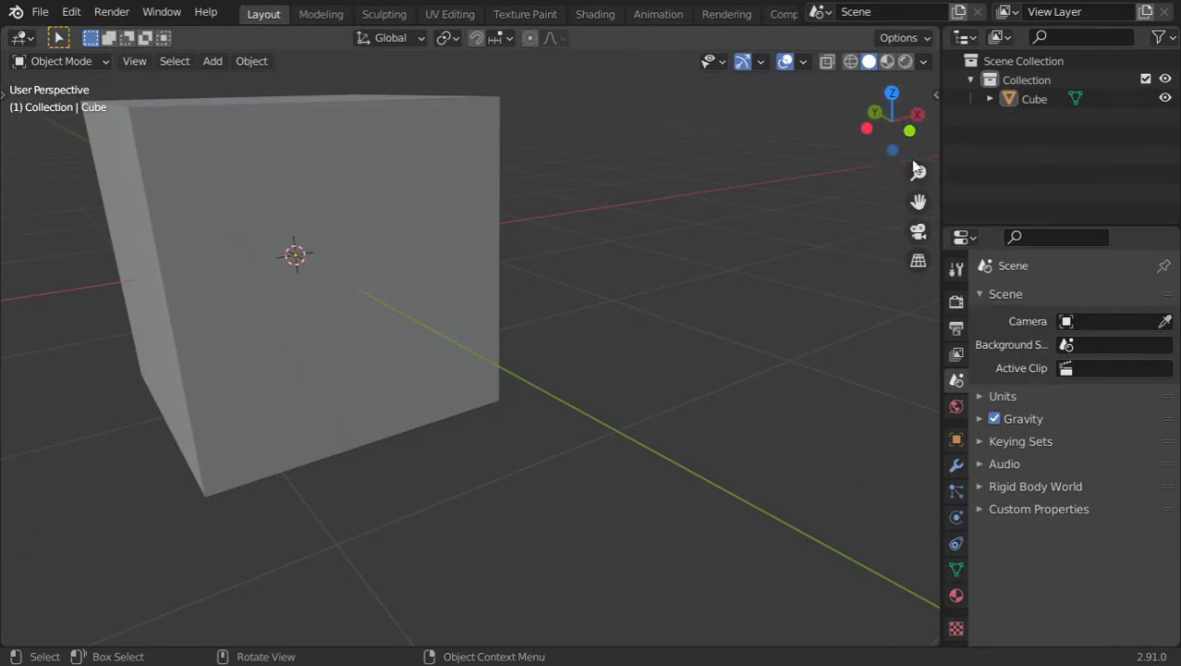
drag(918, 172, 918, 200)
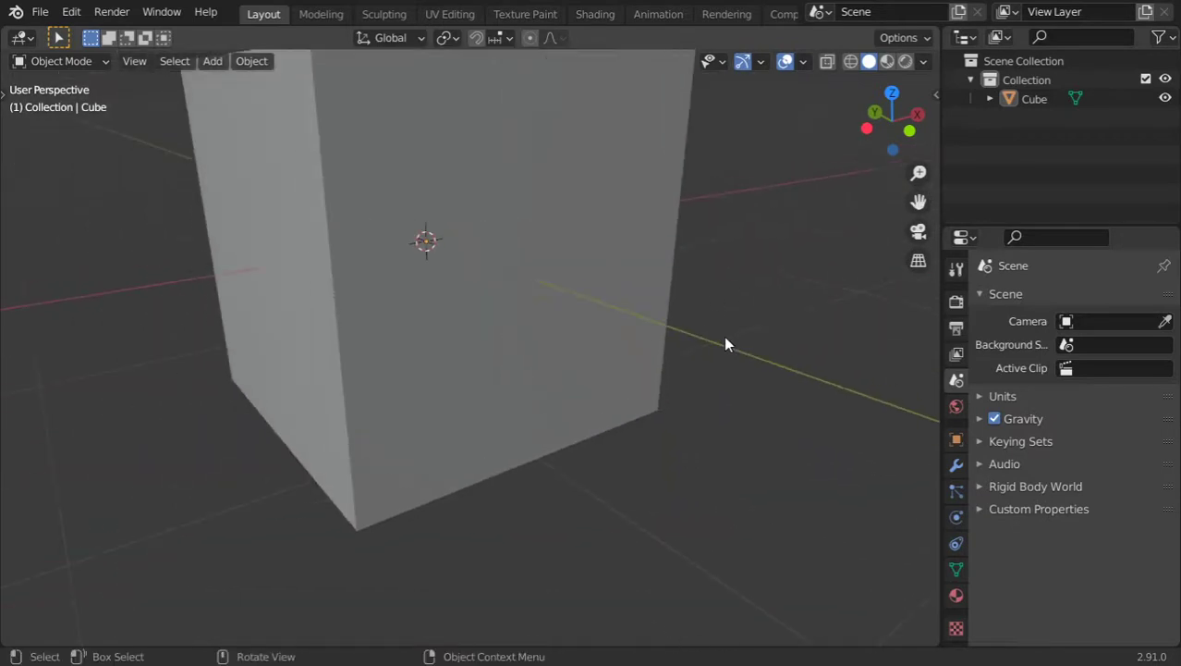